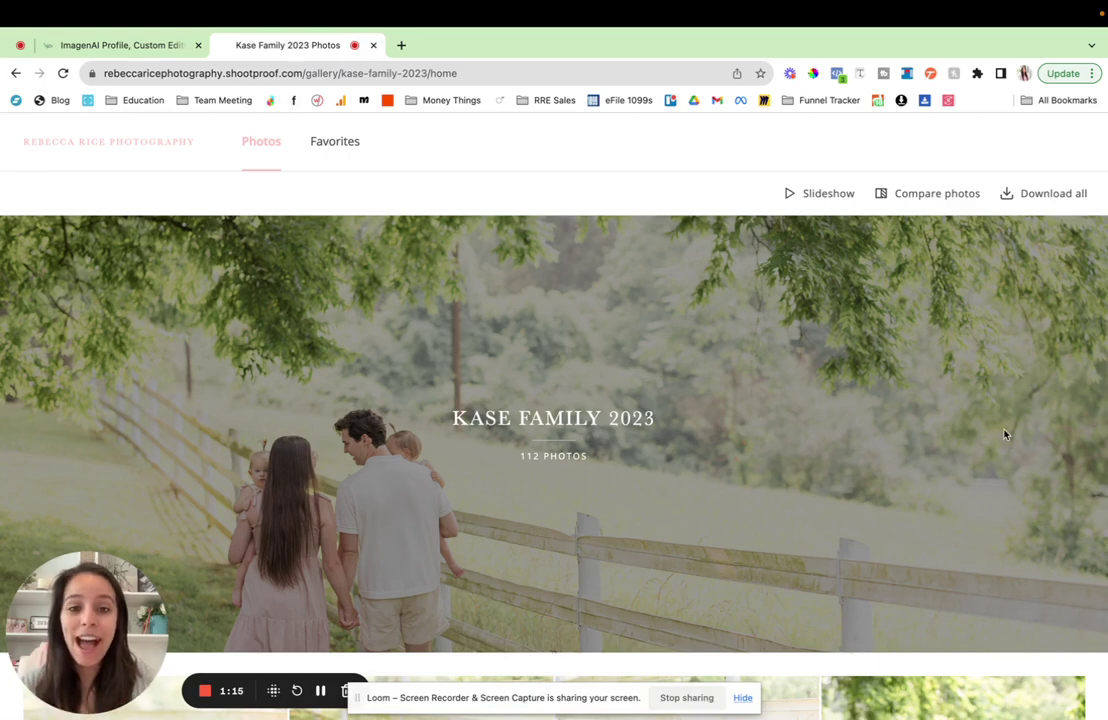
{"action": "scroll", "coordinate": [996, 421], "scroll_direction": "down", "scroll_amount": 1}
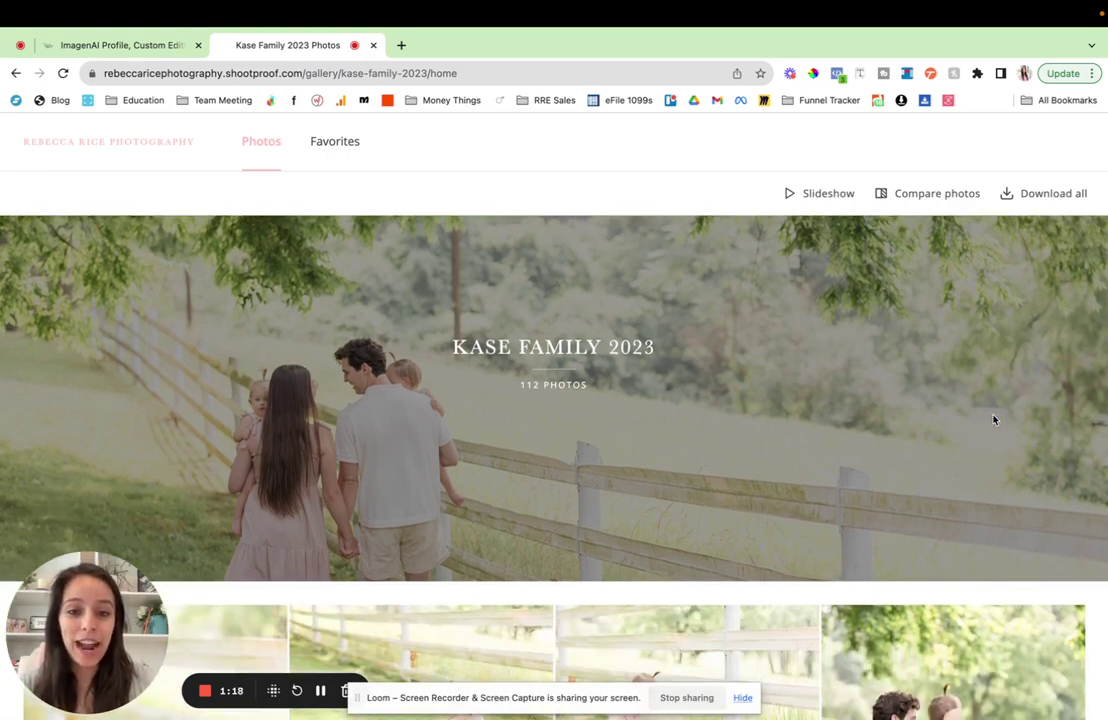
{"action": "scroll", "coordinate": [993, 420], "scroll_direction": "down", "scroll_amount": 1}
{"action": "scroll", "coordinate": [993, 420], "scroll_direction": "down", "scroll_amount": 5}
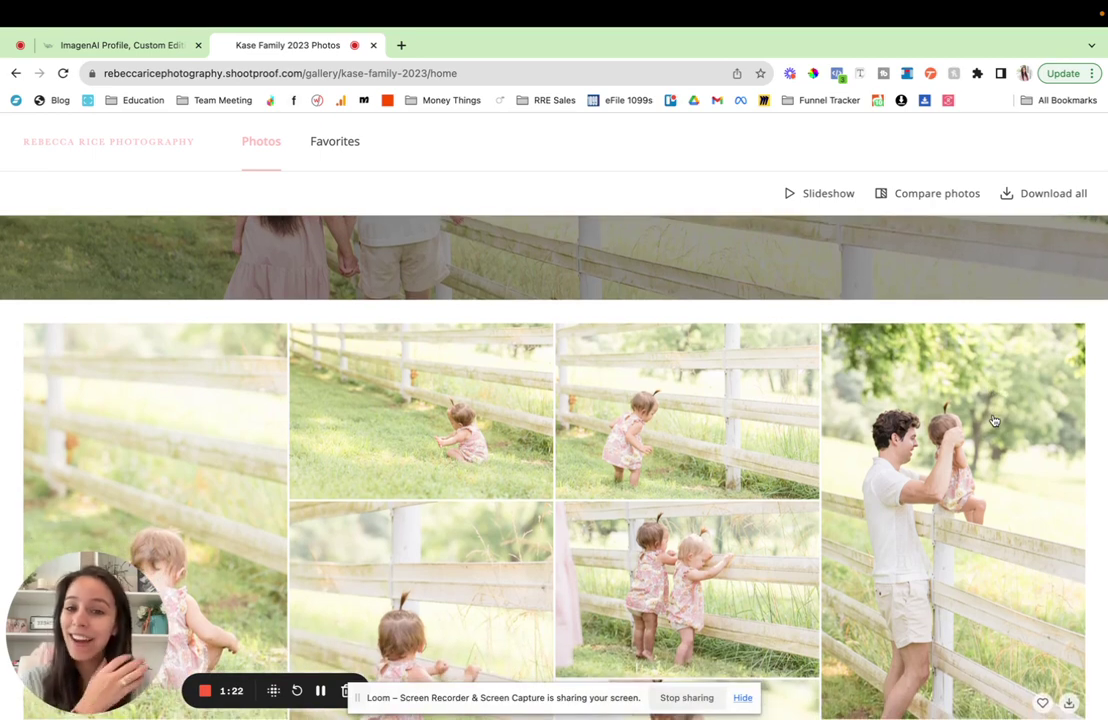
{"action": "scroll", "coordinate": [993, 420], "scroll_direction": "down", "scroll_amount": 9}
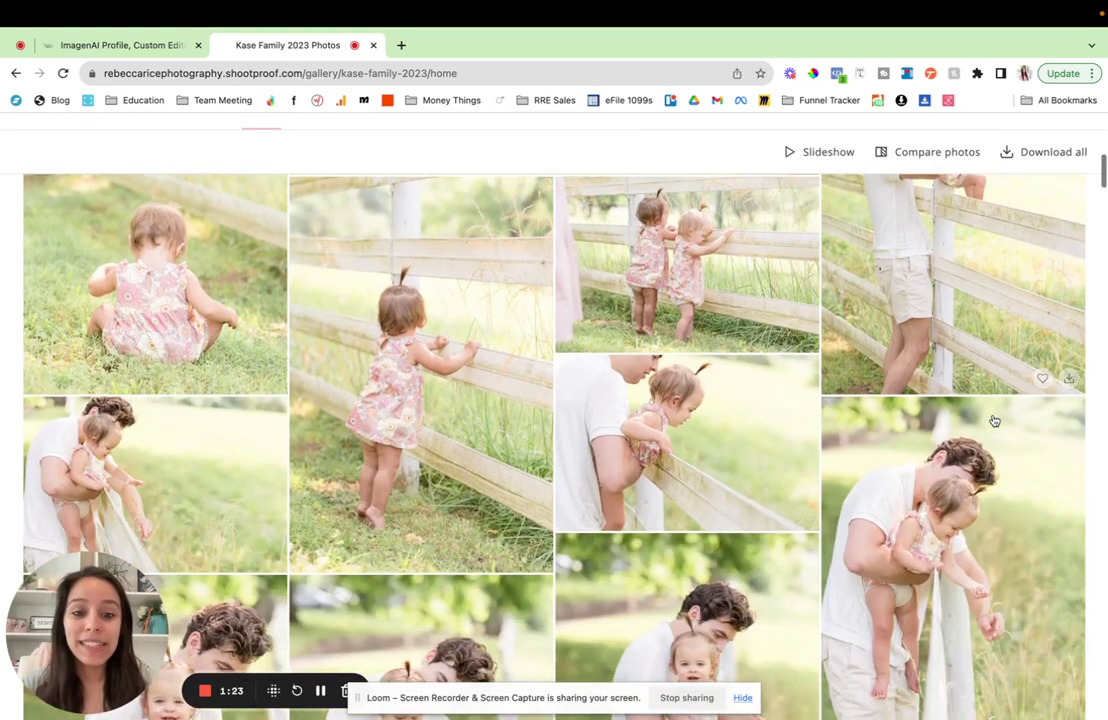
{"action": "scroll", "coordinate": [993, 420], "scroll_direction": "down", "scroll_amount": 9}
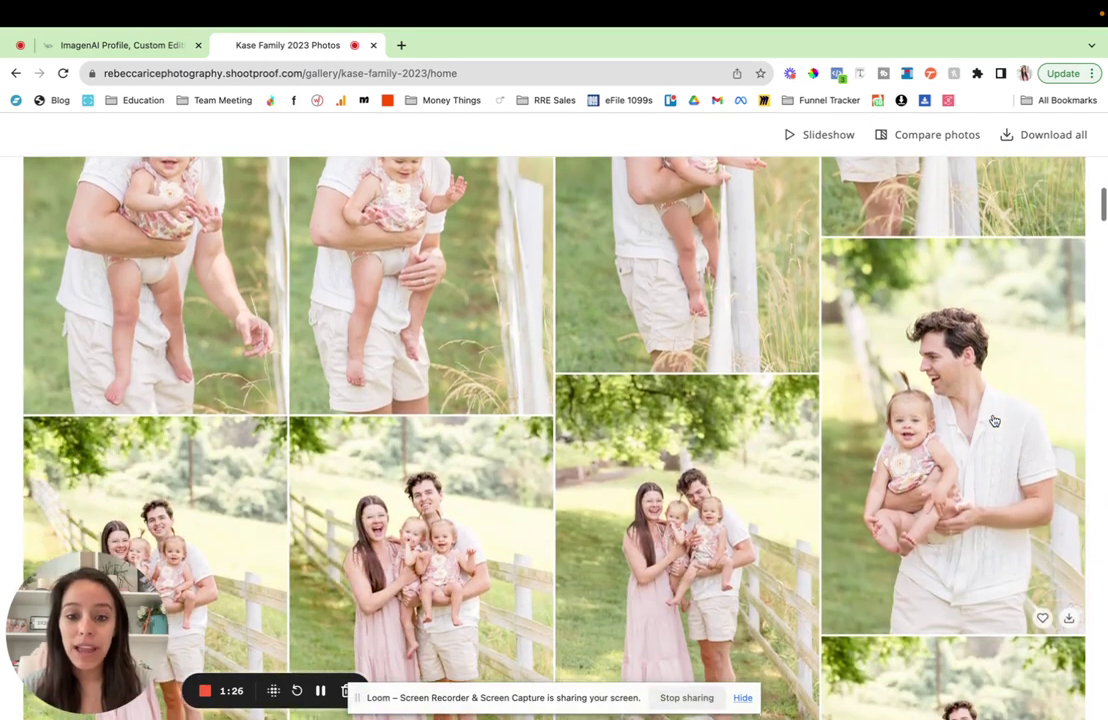
{"action": "scroll", "coordinate": [993, 420], "scroll_direction": "down", "scroll_amount": 9}
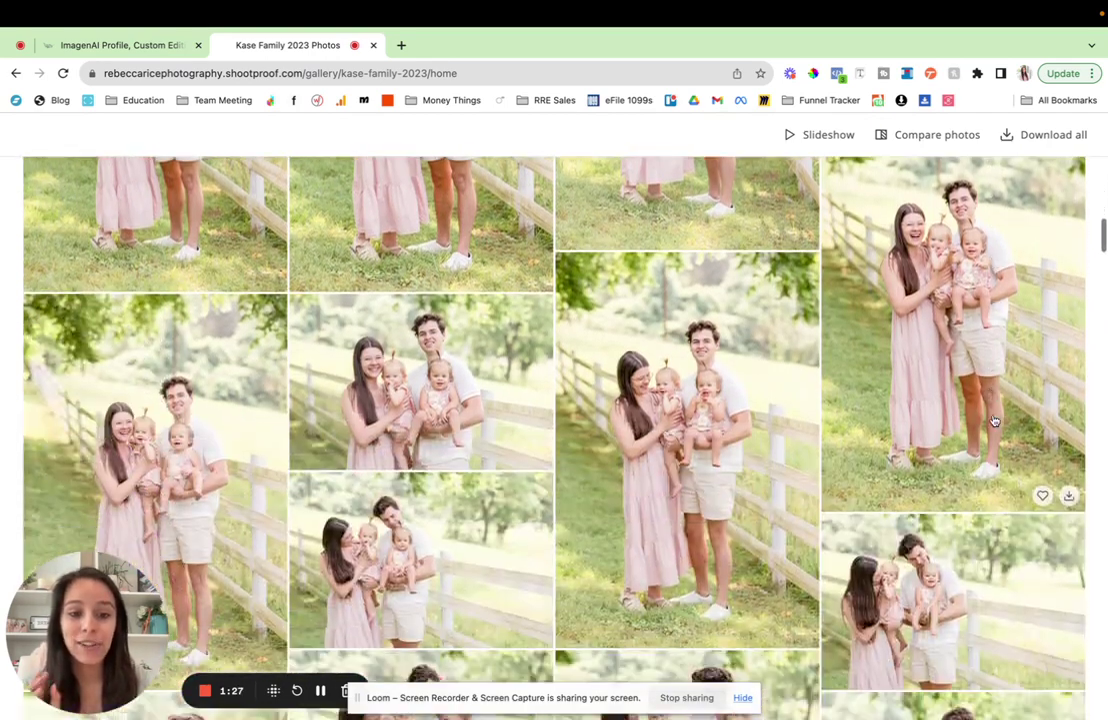
{"action": "scroll", "coordinate": [993, 420], "scroll_direction": "down", "scroll_amount": 9}
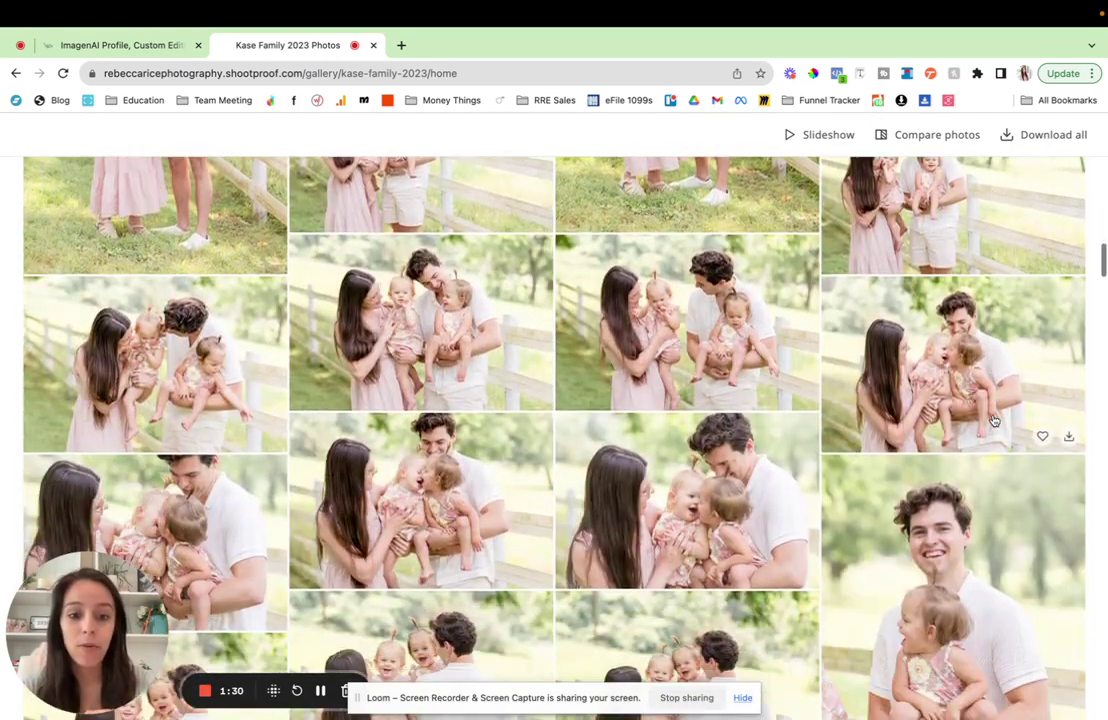
{"action": "scroll", "coordinate": [993, 420], "scroll_direction": "down", "scroll_amount": 10}
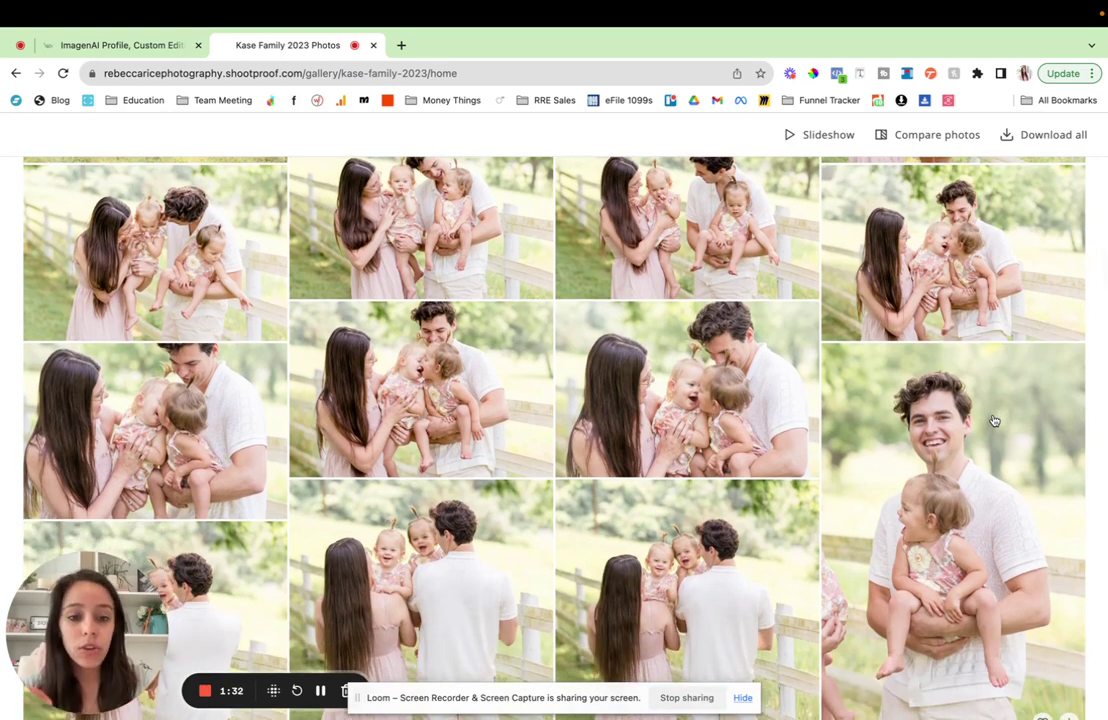
{"action": "scroll", "coordinate": [993, 420], "scroll_direction": "down", "scroll_amount": 10}
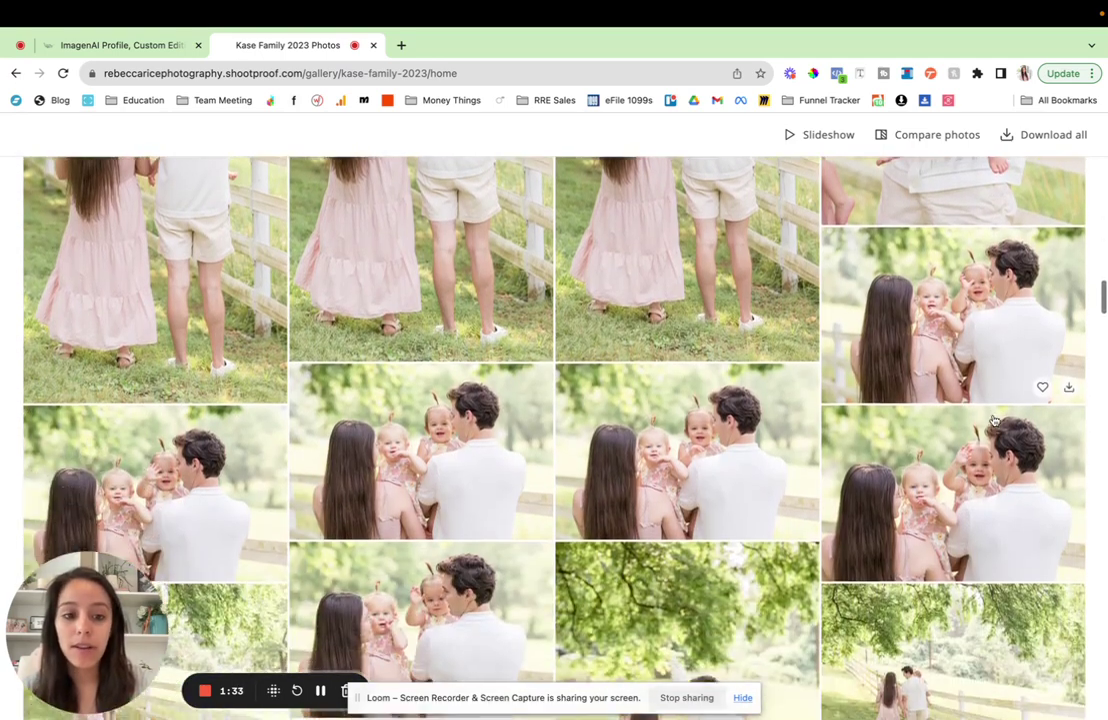
{"action": "scroll", "coordinate": [993, 420], "scroll_direction": "down", "scroll_amount": 5}
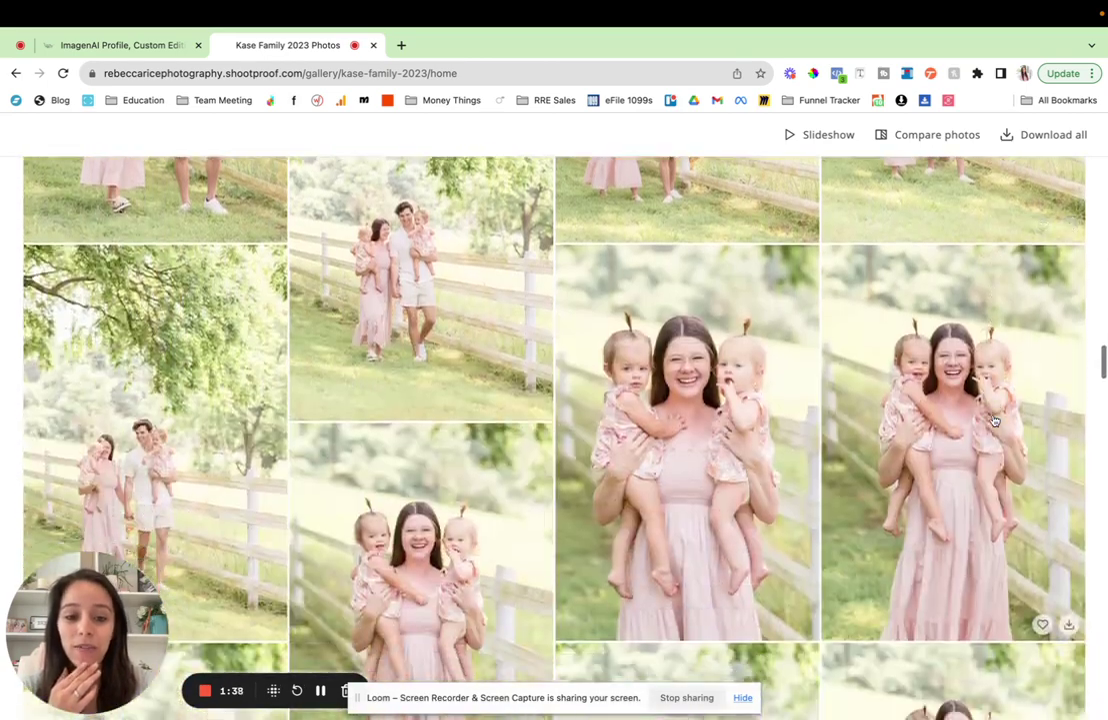
{"action": "scroll", "coordinate": [993, 420], "scroll_direction": "down", "scroll_amount": 10}
{"action": "scroll", "coordinate": [993, 420], "scroll_direction": "down", "scroll_amount": 10}
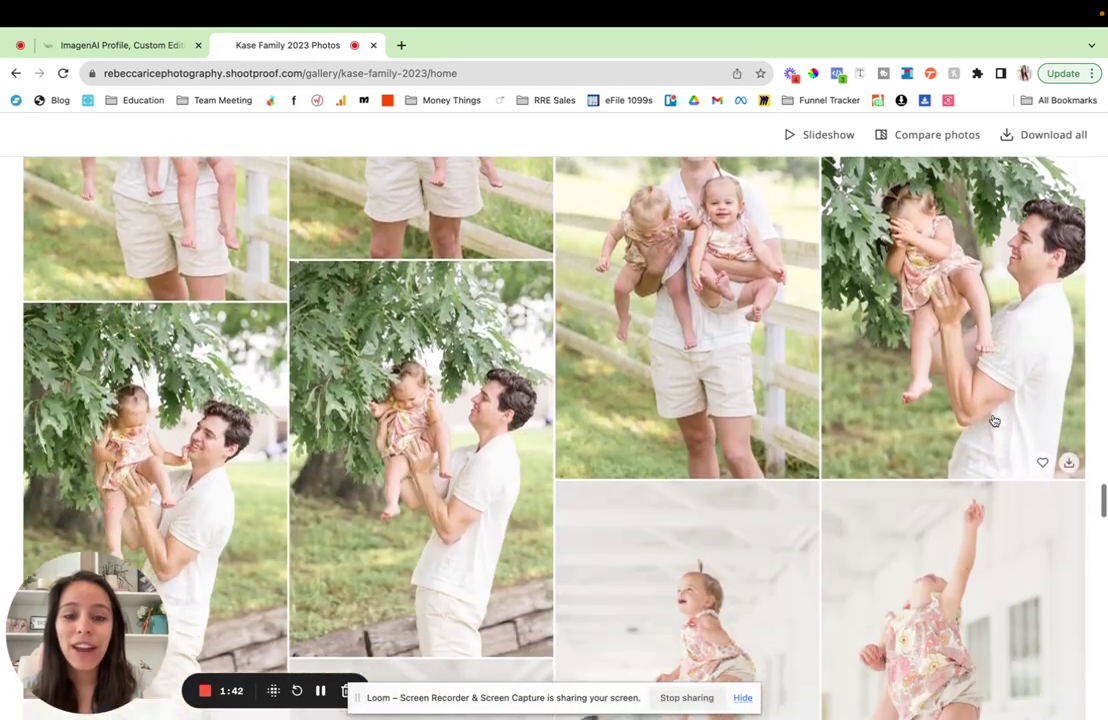
{"action": "scroll", "coordinate": [993, 420], "scroll_direction": "down", "scroll_amount": 10}
{"action": "scroll", "coordinate": [993, 420], "scroll_direction": "down", "scroll_amount": 10}
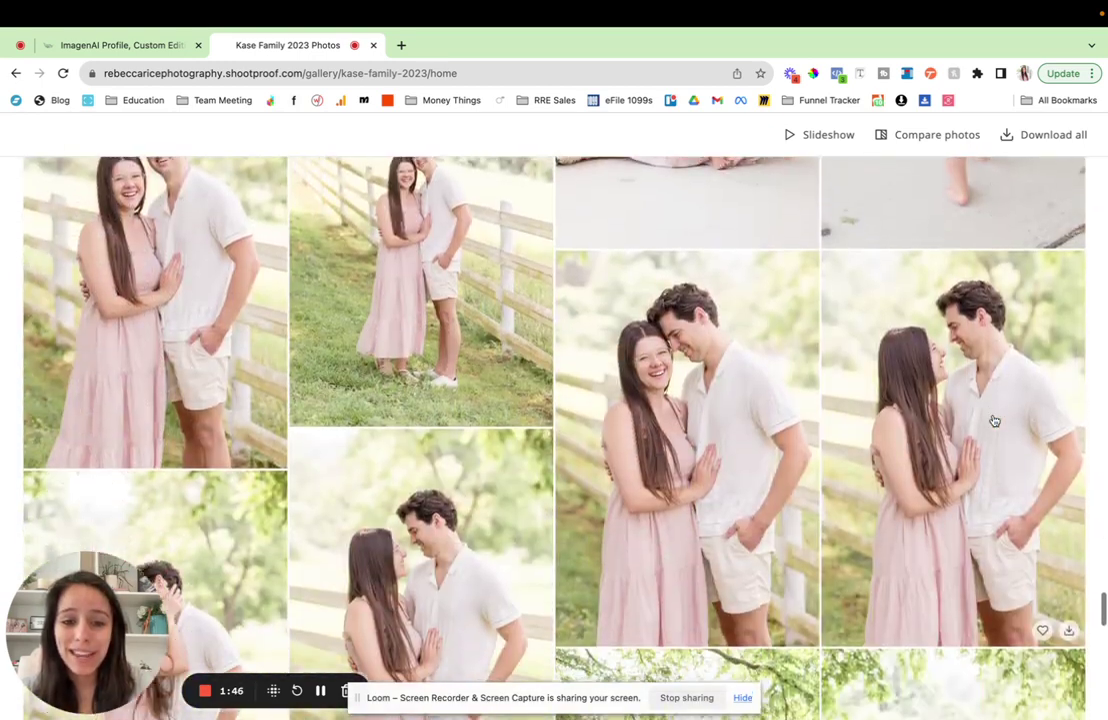
{"action": "scroll", "coordinate": [993, 420], "scroll_direction": "down", "scroll_amount": 10}
{"action": "scroll", "coordinate": [993, 420], "scroll_direction": "down", "scroll_amount": 2}
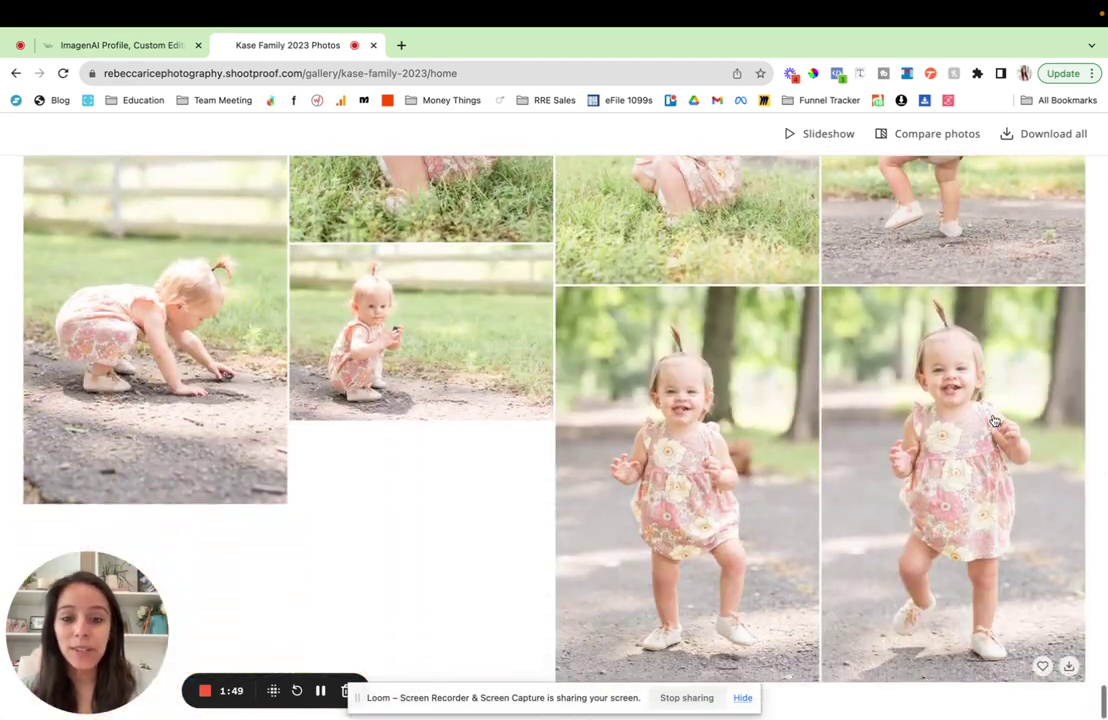
{"action": "scroll", "coordinate": [993, 420], "scroll_direction": "up", "scroll_amount": 10}
{"action": "scroll", "coordinate": [993, 420], "scroll_direction": "up", "scroll_amount": 2}
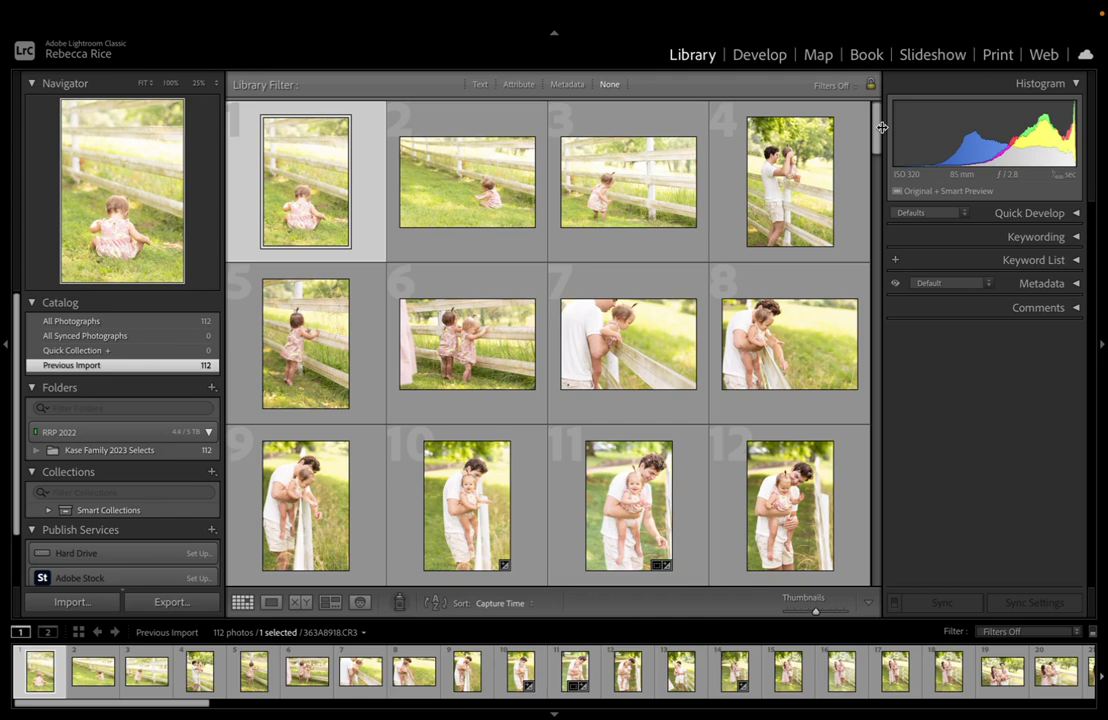
{"action": "scroll", "coordinate": [700, 272], "scroll_direction": "down", "scroll_amount": 2}
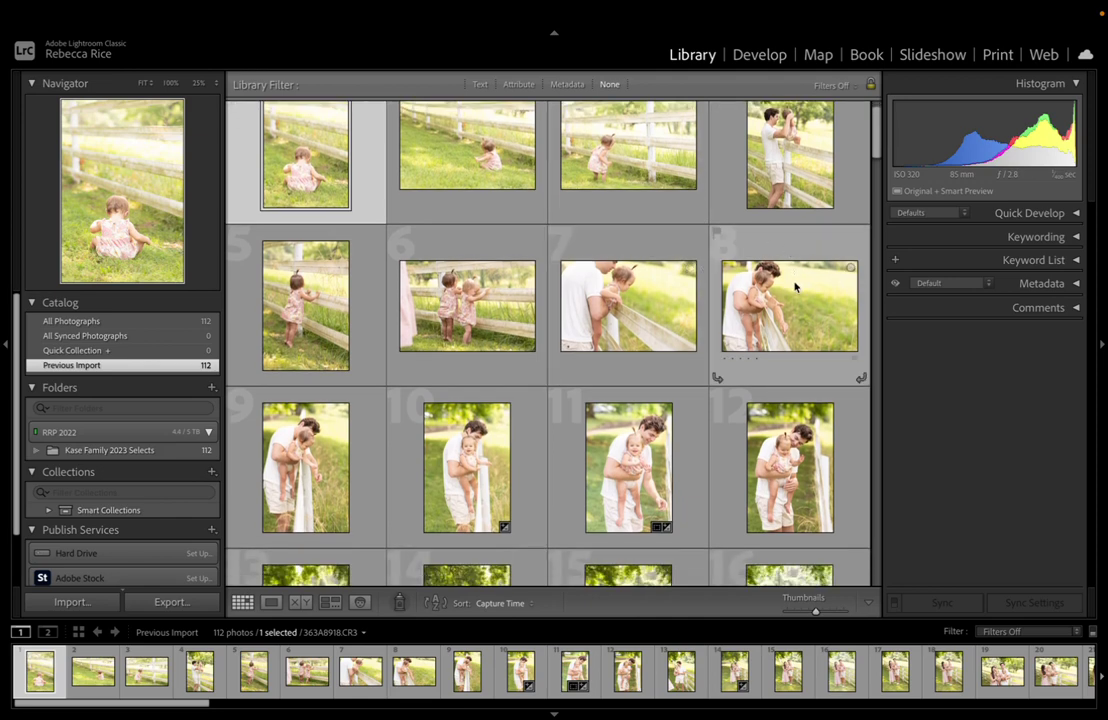
{"action": "scroll", "coordinate": [795, 287], "scroll_direction": "down", "scroll_amount": 10}
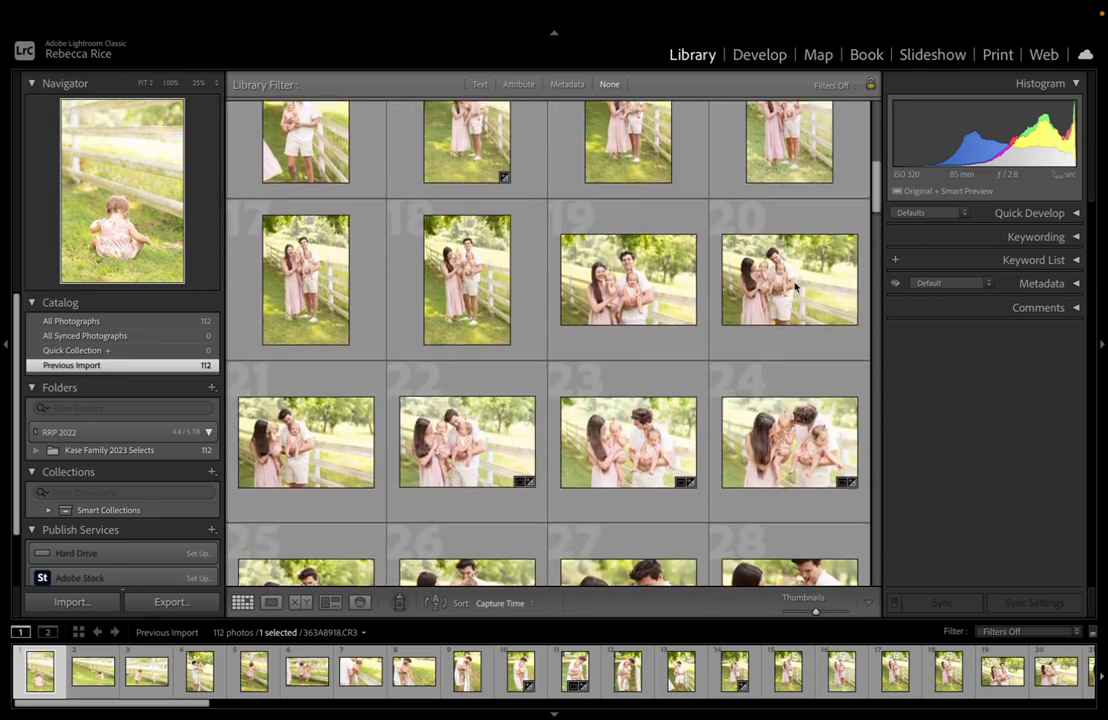
{"action": "scroll", "coordinate": [795, 287], "scroll_direction": "down", "scroll_amount": 15}
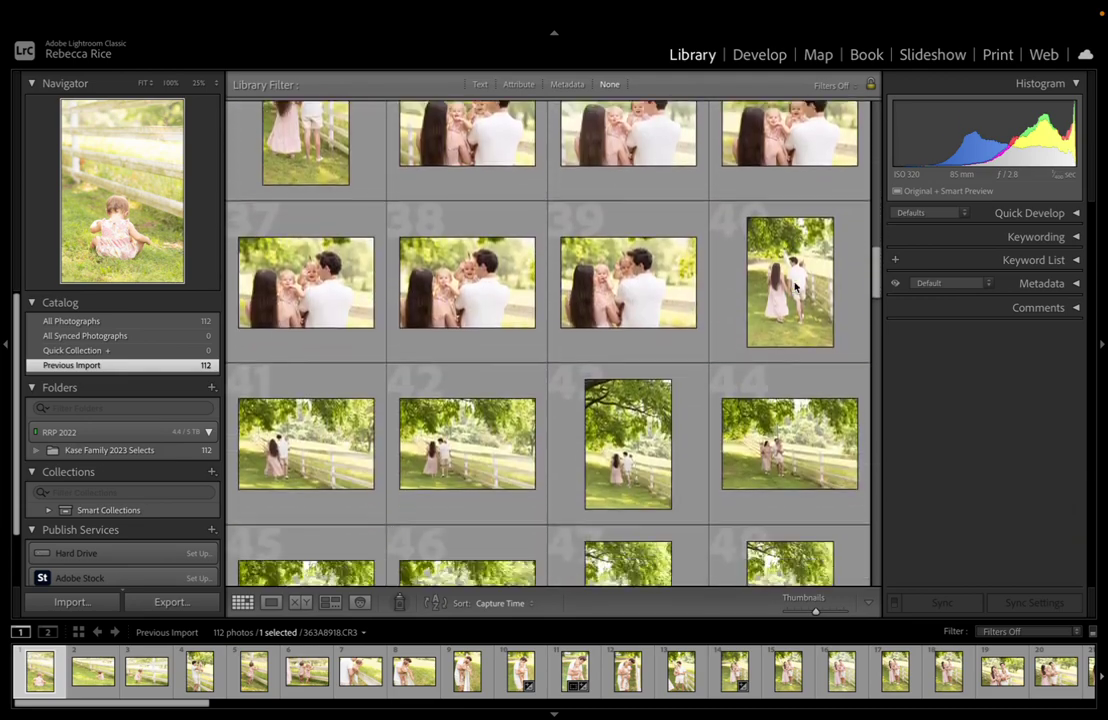
{"action": "scroll", "coordinate": [795, 287], "scroll_direction": "down", "scroll_amount": 18}
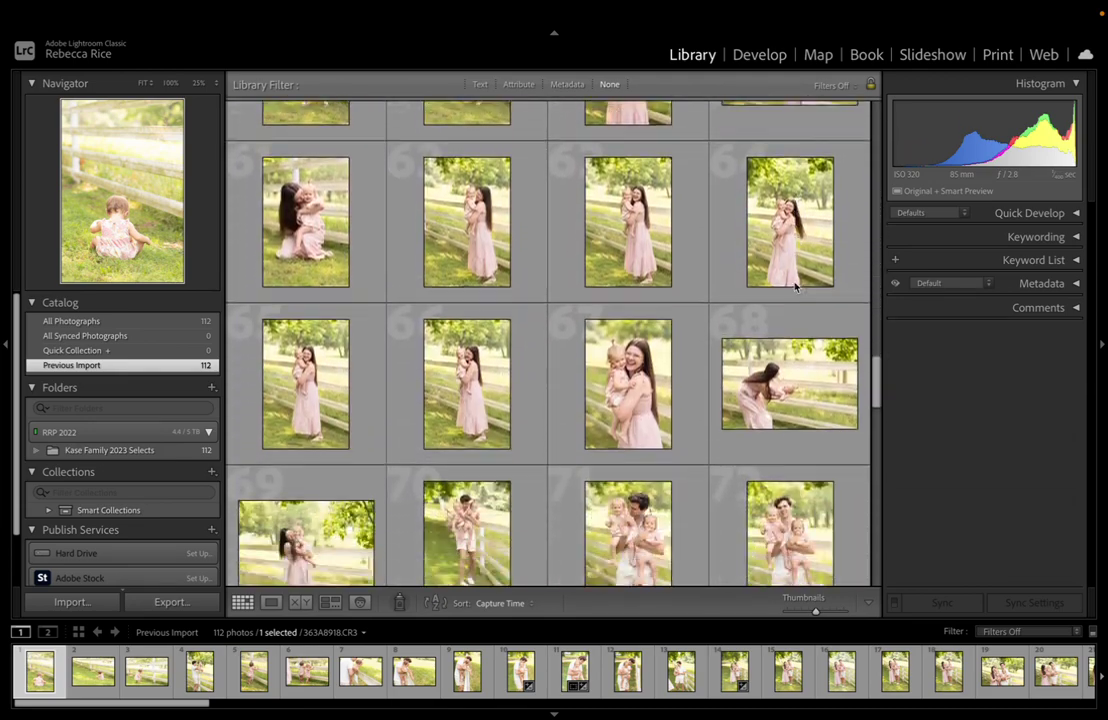
{"action": "scroll", "coordinate": [795, 287], "scroll_direction": "down", "scroll_amount": 20}
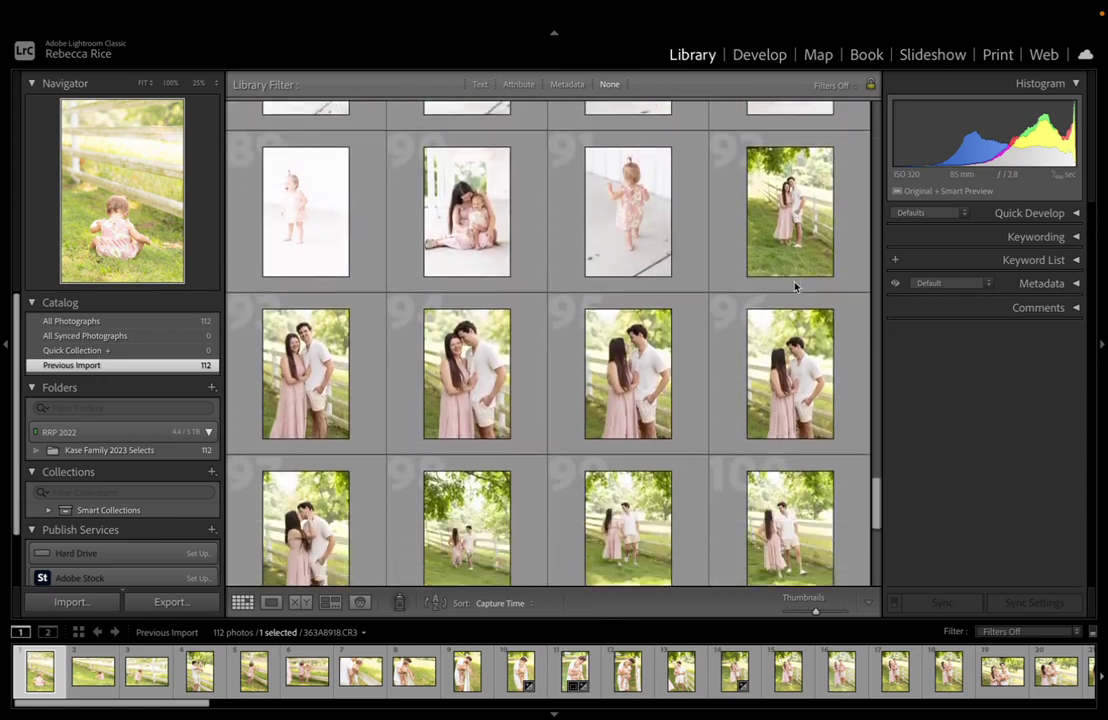
{"action": "scroll", "coordinate": [795, 287], "scroll_direction": "down", "scroll_amount": 3}
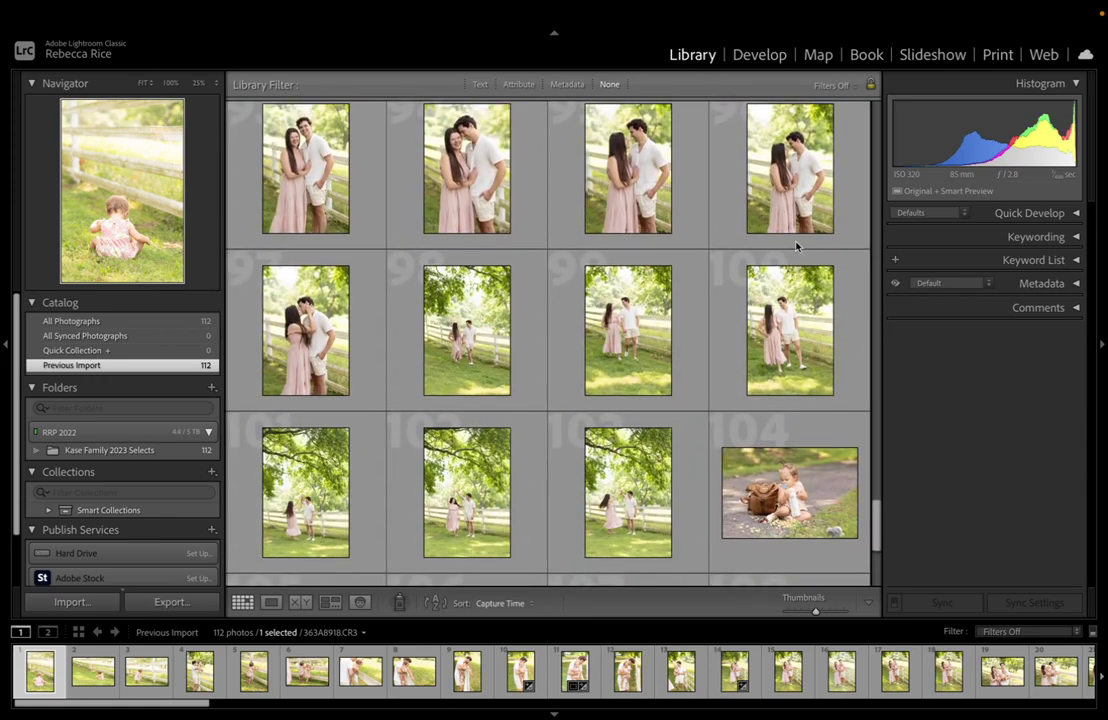
{"action": "left_click", "coordinate": [798, 220]}
{"action": "left_click", "coordinate": [745, 54]}
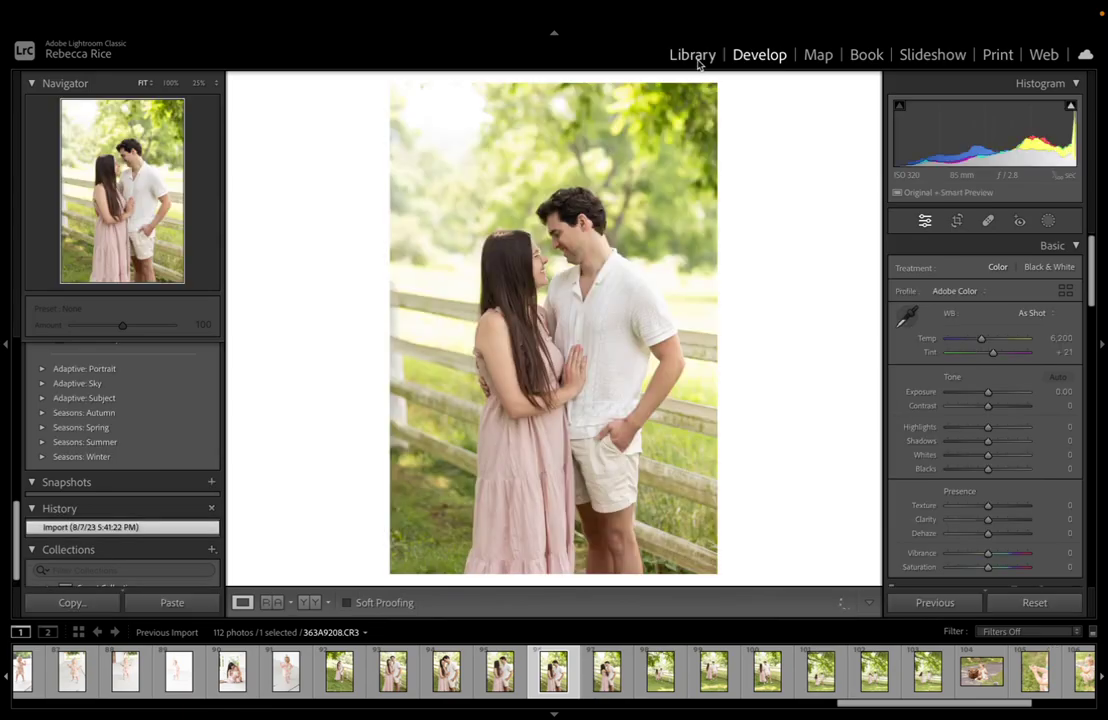
{"action": "left_click", "coordinate": [694, 56]}
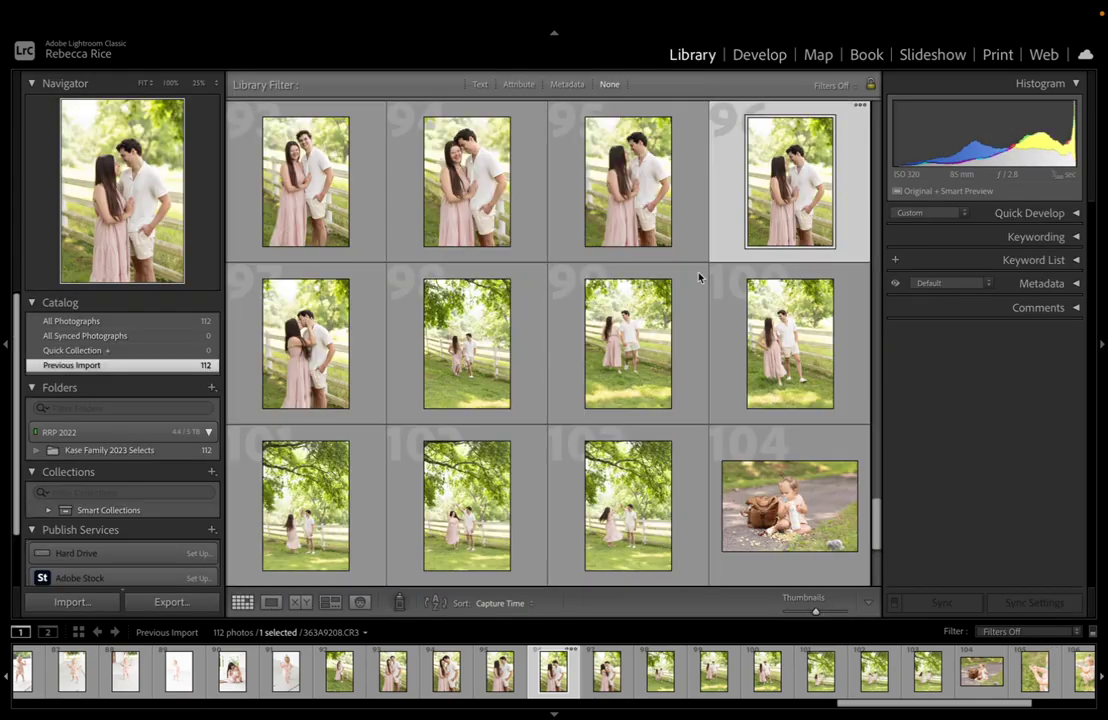
{"action": "scroll", "coordinate": [705, 360], "scroll_direction": "down", "scroll_amount": 3}
{"action": "scroll", "coordinate": [705, 360], "scroll_direction": "up", "scroll_amount": 3}
{"action": "scroll", "coordinate": [705, 360], "scroll_direction": "up", "scroll_amount": 20}
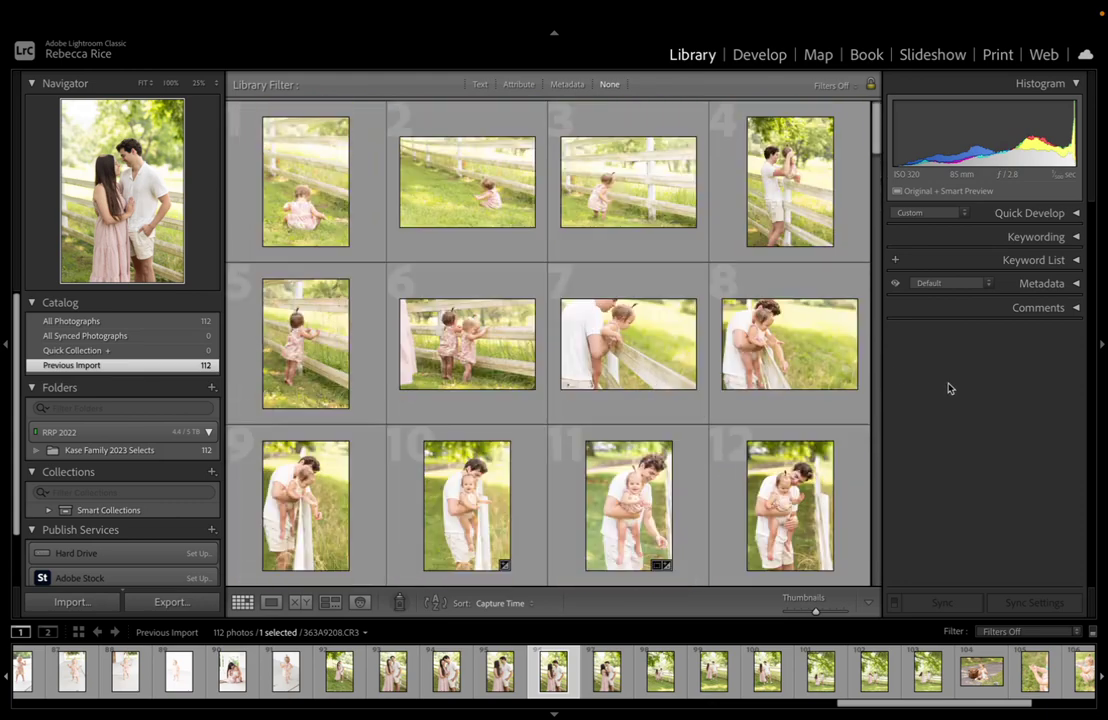
Switch over to the Imagen app
{"action": "key", "text": "ctrl+Left"}
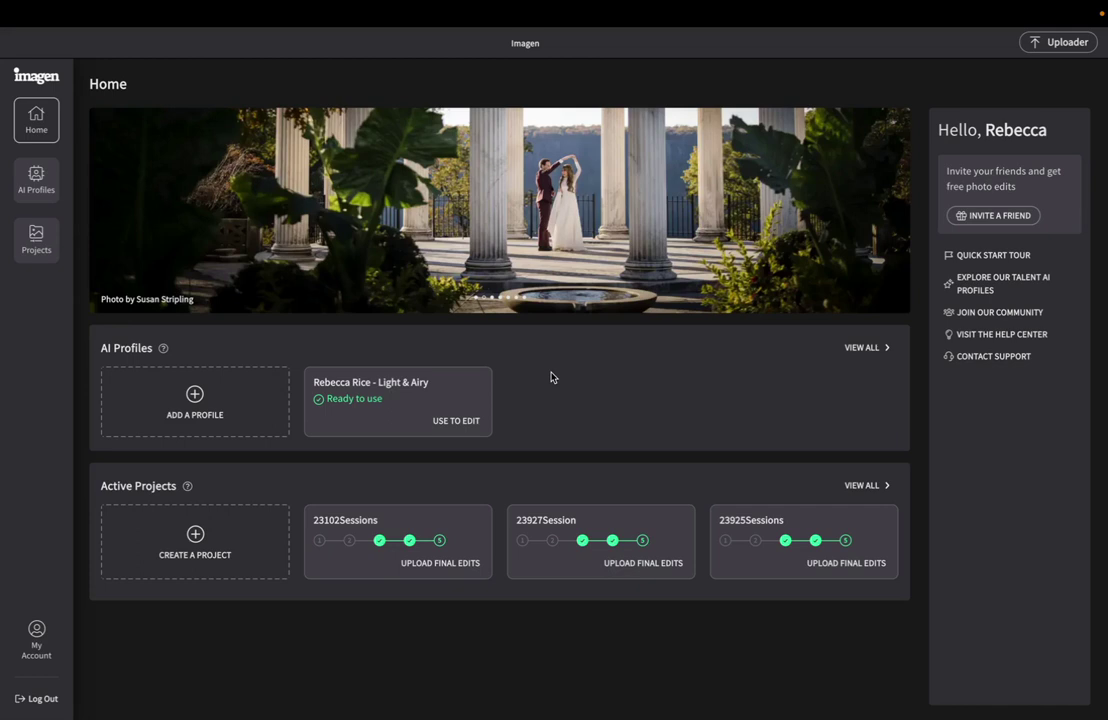
From the Projects list, create a new project of the Edit type rather than culling
{"action": "left_click", "coordinate": [43, 251]}
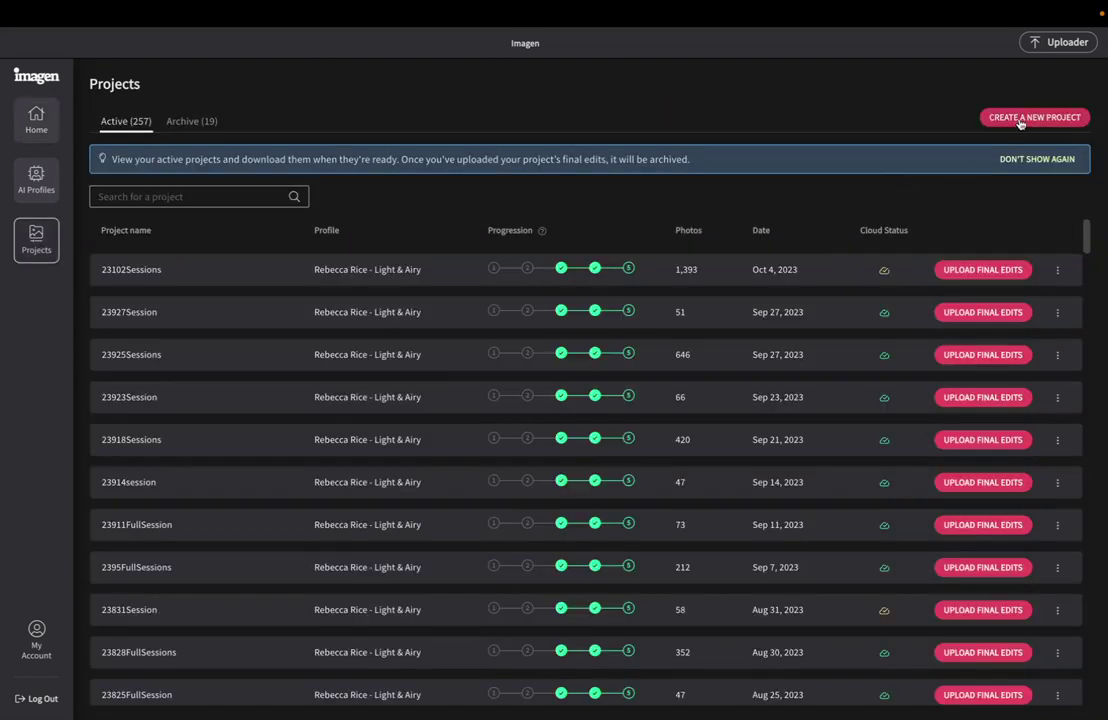
{"action": "left_click", "coordinate": [1020, 118]}
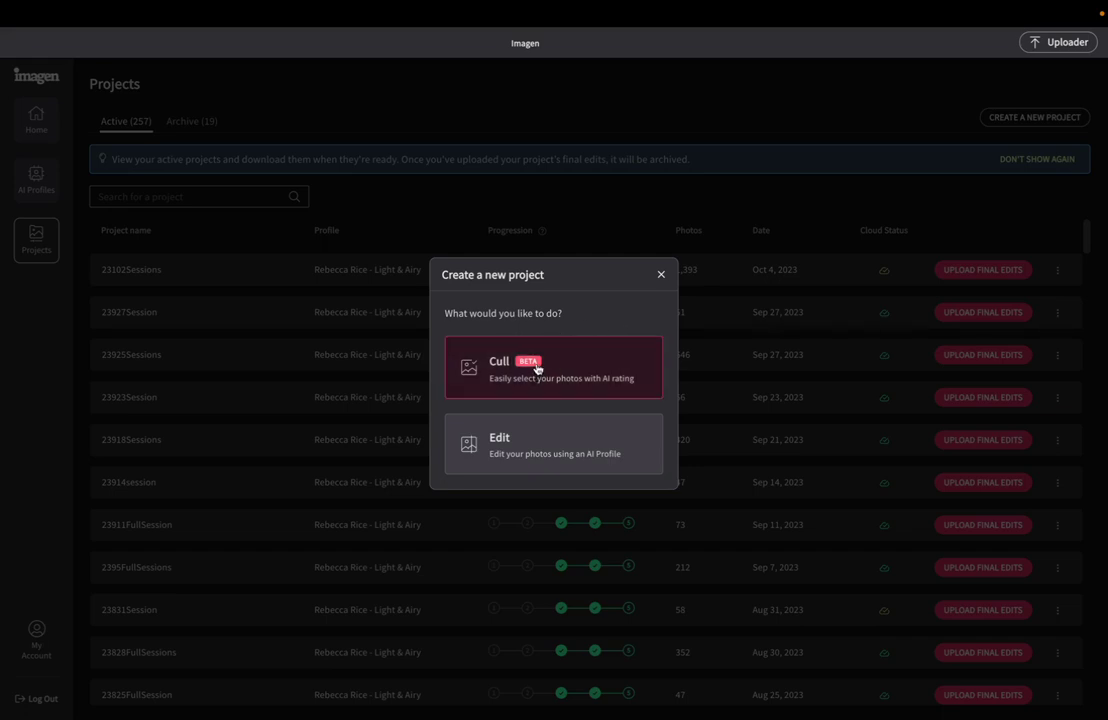
{"action": "left_click", "coordinate": [530, 462]}
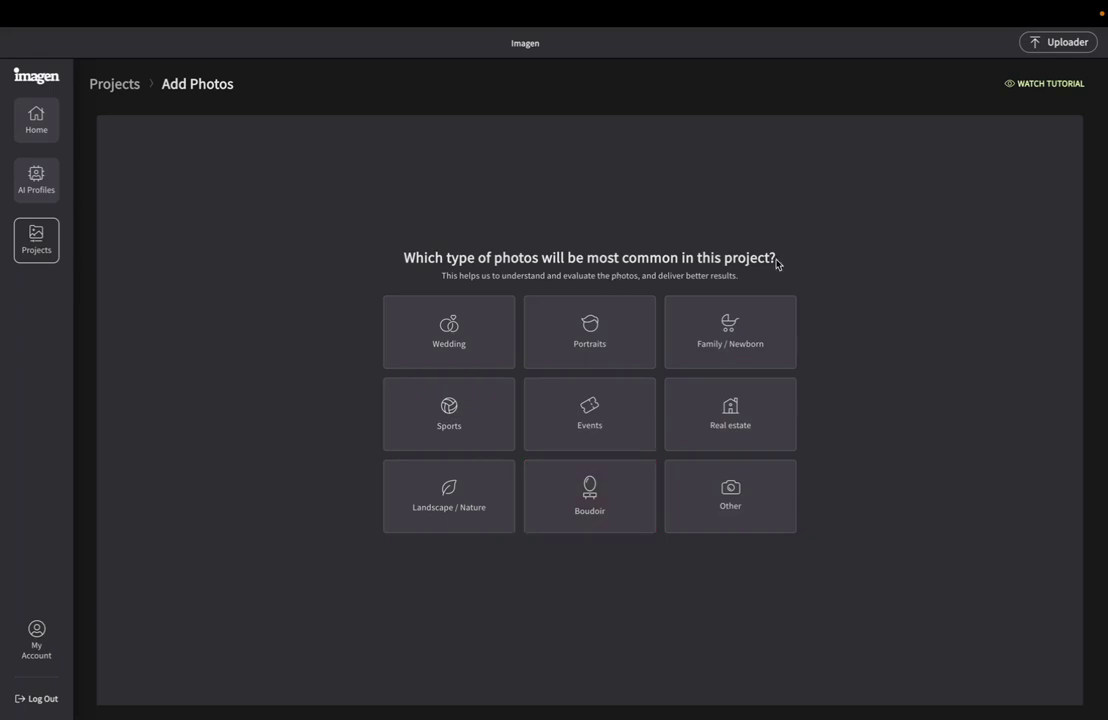
Set the photo type to Family / Newborn and check the Lightroom Classic catalogs list
{"action": "left_click", "coordinate": [757, 341]}
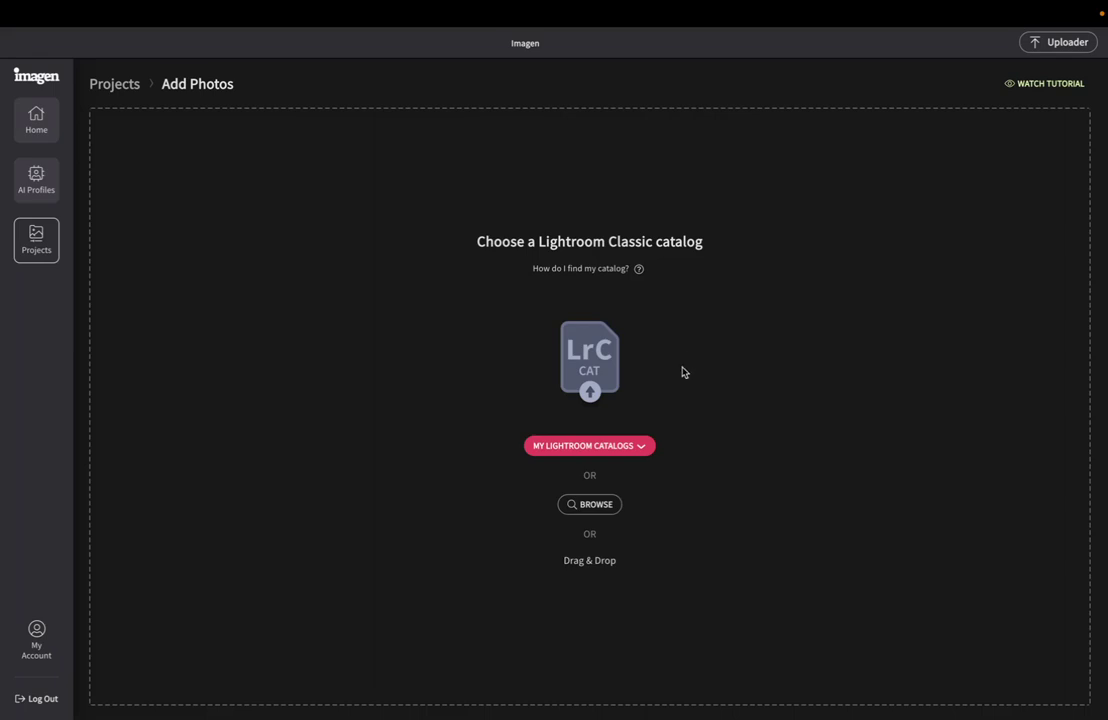
{"action": "left_click", "coordinate": [646, 453]}
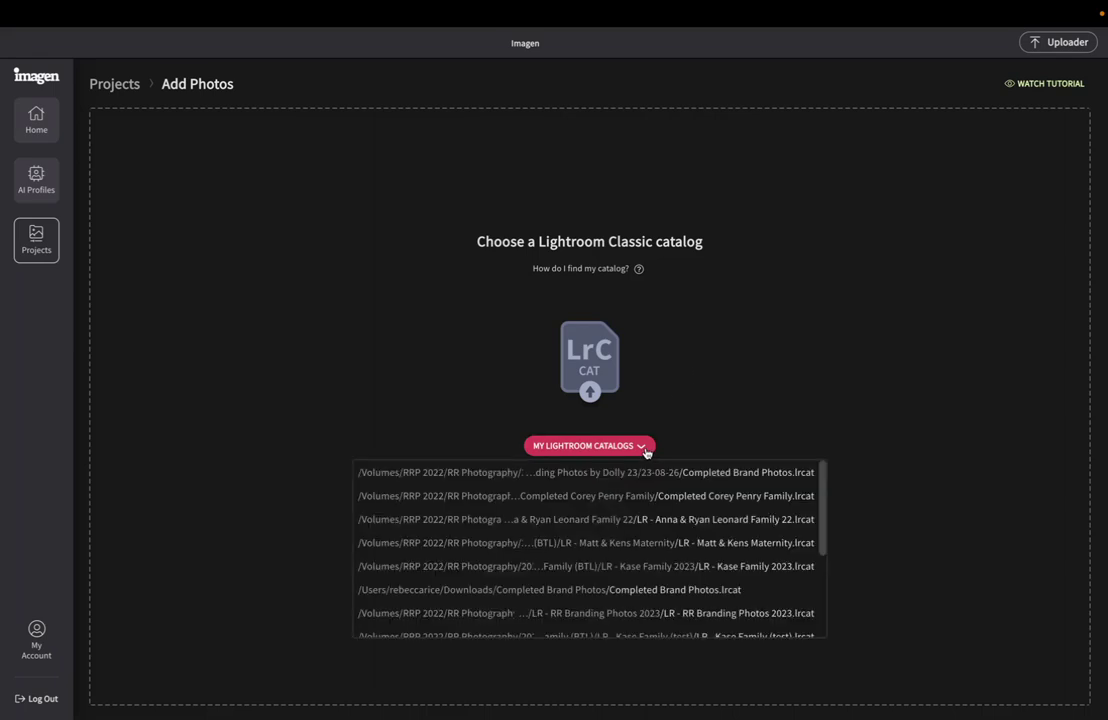
{"action": "left_click", "coordinate": [729, 387]}
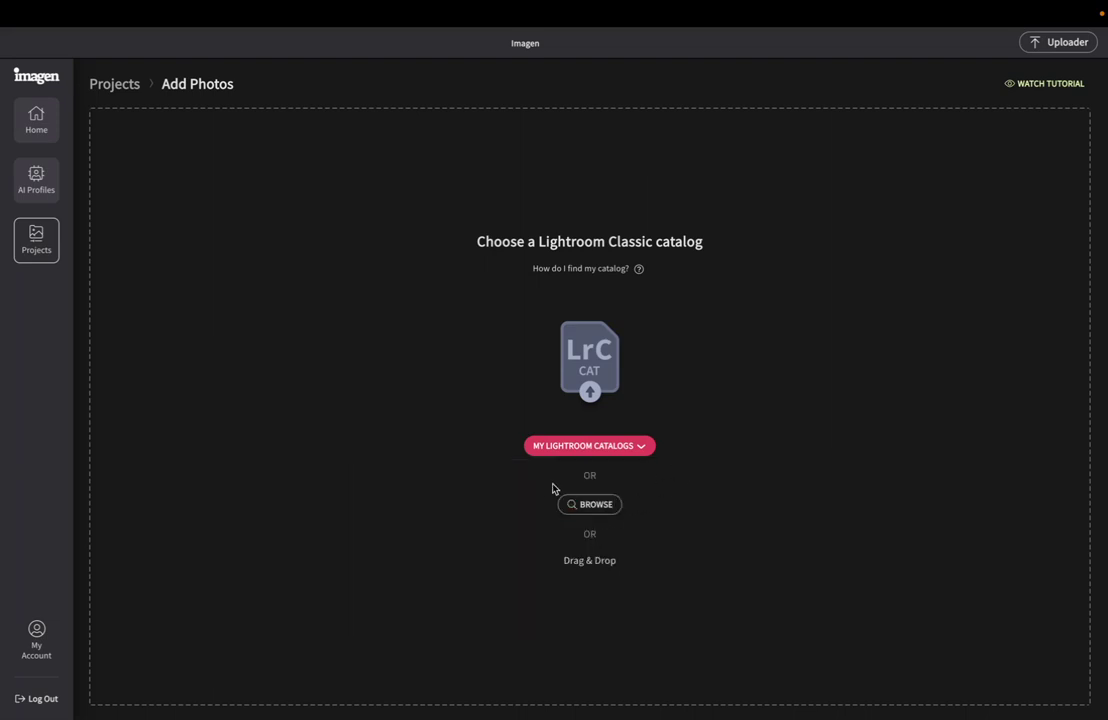
{"action": "left_click", "coordinate": [646, 448]}
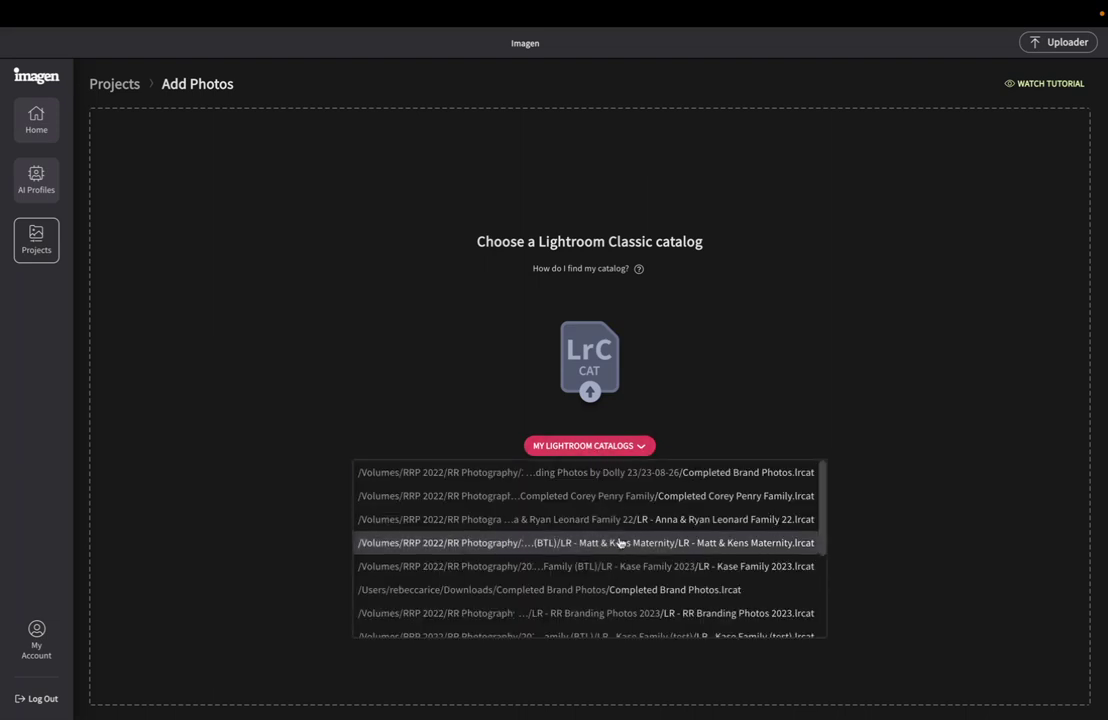
{"action": "left_click", "coordinate": [770, 370]}
Quit Lightroom Classic, then reopen Imagen's Lightroom Classic catalogs list
{"action": "key", "text": "ctrl+Right"}
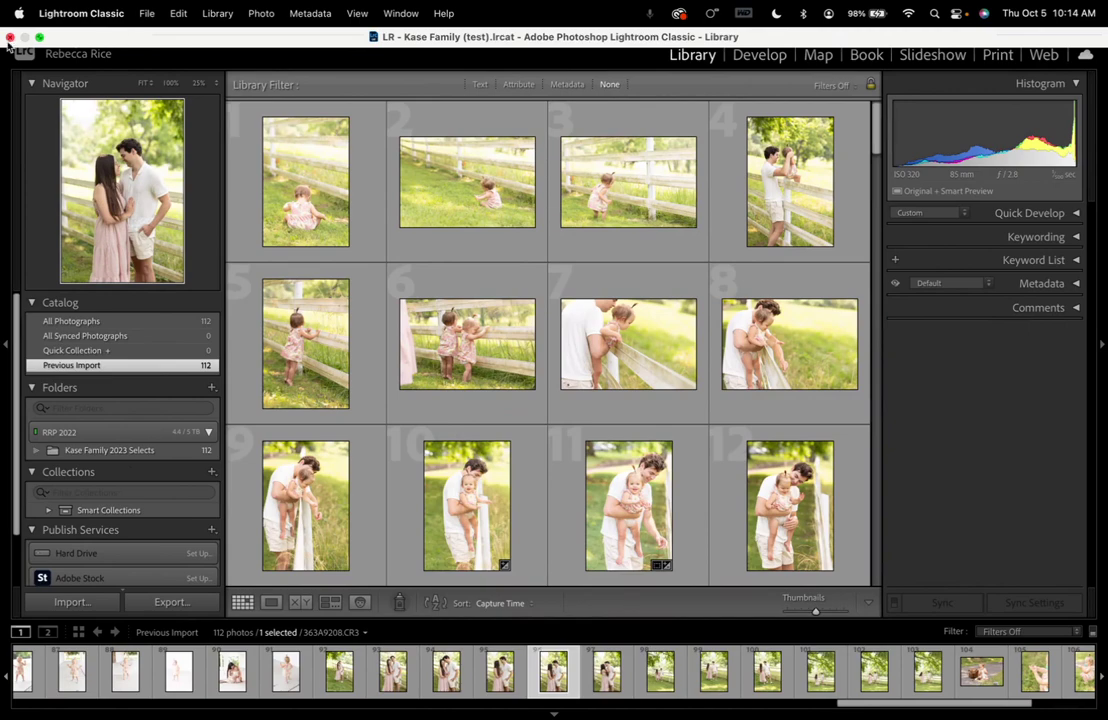
{"action": "left_click", "coordinate": [9, 38]}
{"action": "left_click", "coordinate": [716, 261]}
{"action": "key", "text": "ctrl+Left"}
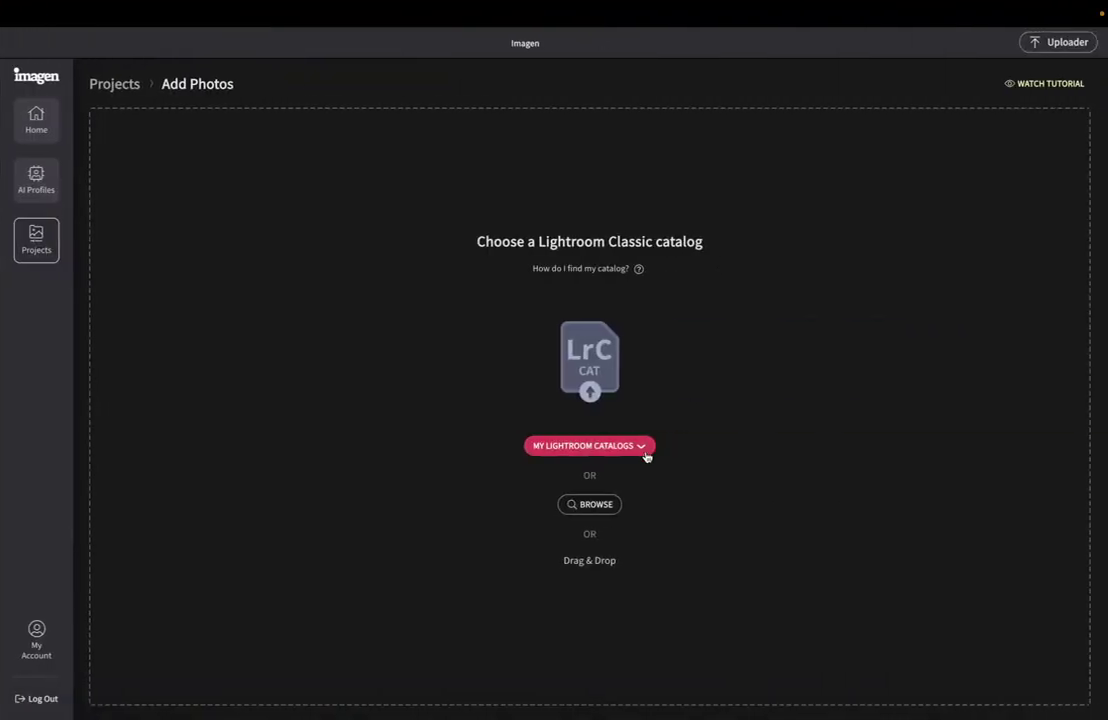
{"action": "left_click", "coordinate": [642, 446]}
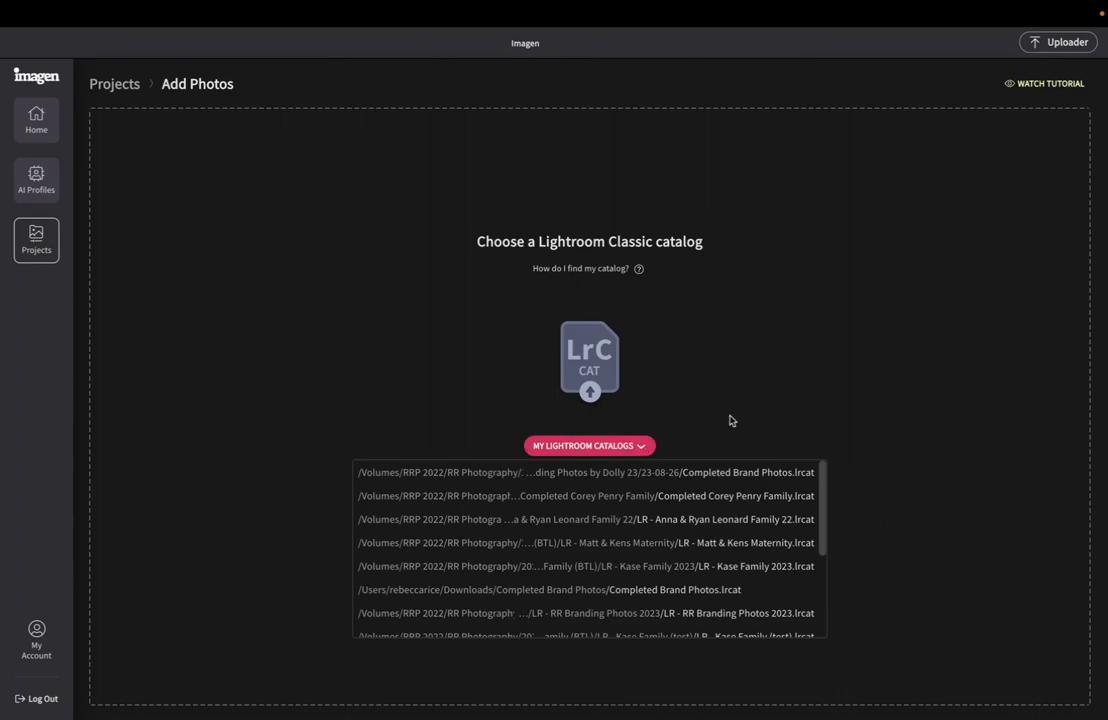
Drag the Kase Family (test) catalog file into Imagen and dismiss the catalog-in-use warning
{"action": "key", "text": "ctrl+Left"}
{"action": "left_click", "coordinate": [372, 256]}
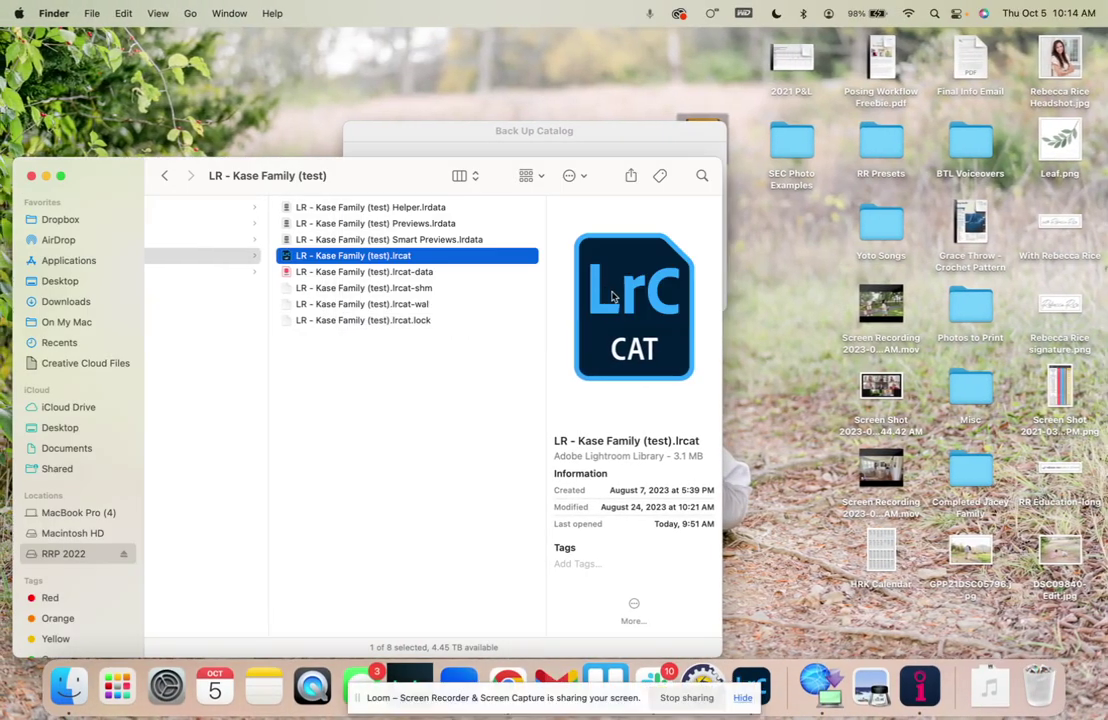
{"action": "left_click_drag", "start_coordinate": [372, 256], "coordinate": [596, 423]}
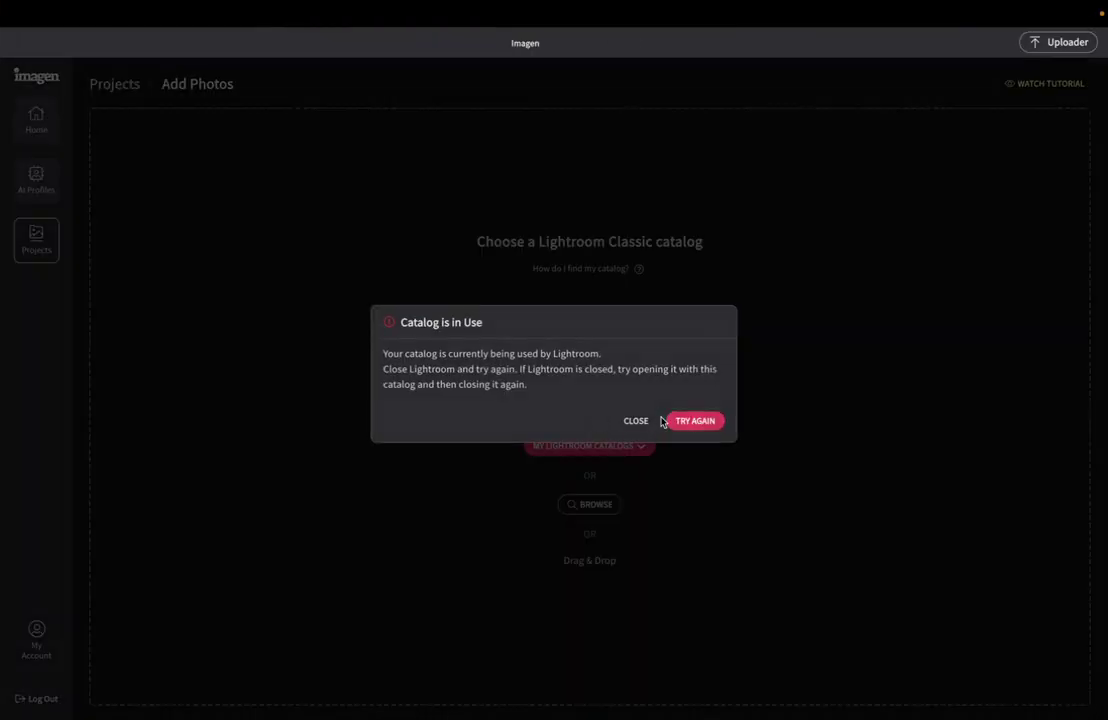
{"action": "left_click", "coordinate": [706, 421]}
{"action": "left_click", "coordinate": [634, 419]}
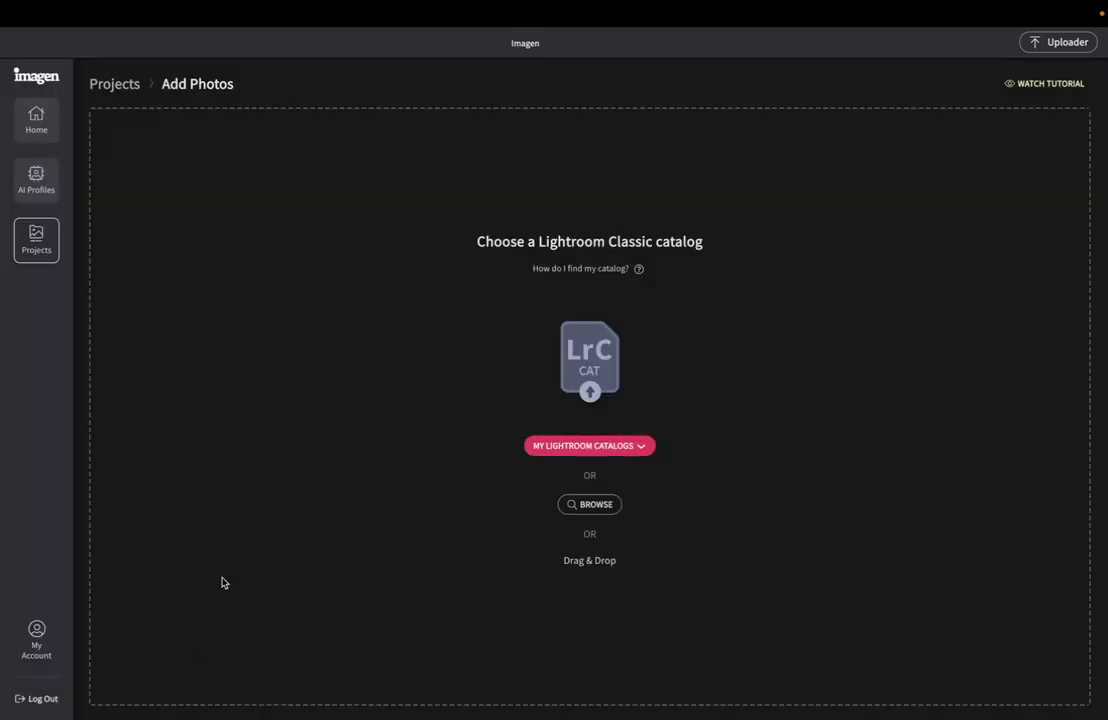
Quit Lightroom Classic from the Dock, skipping the backup, and drag the catalog into Imagen again
{"action": "key", "text": "ctrl+Left"}
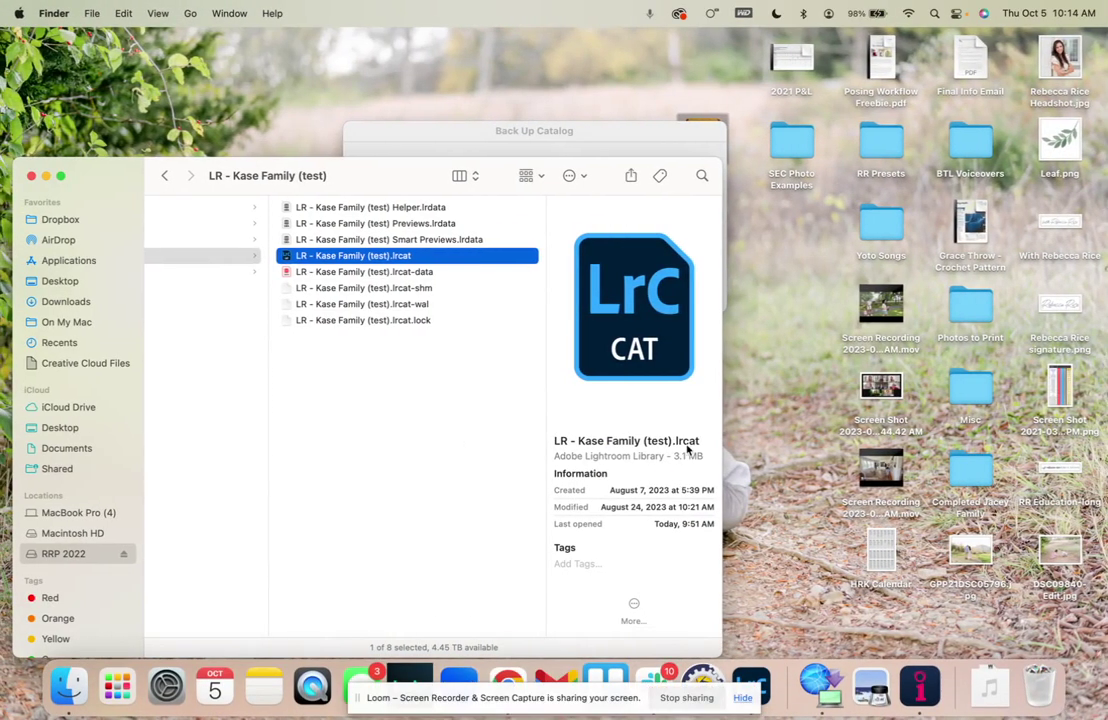
{"action": "right_click", "coordinate": [751, 685]}
{"action": "left_click", "coordinate": [767, 632]}
{"action": "left_click_drag", "start_coordinate": [290, 255], "coordinate": [560, 353]}
{"action": "left_click", "coordinate": [448, 125]}
{"action": "left_click", "coordinate": [596, 293]}
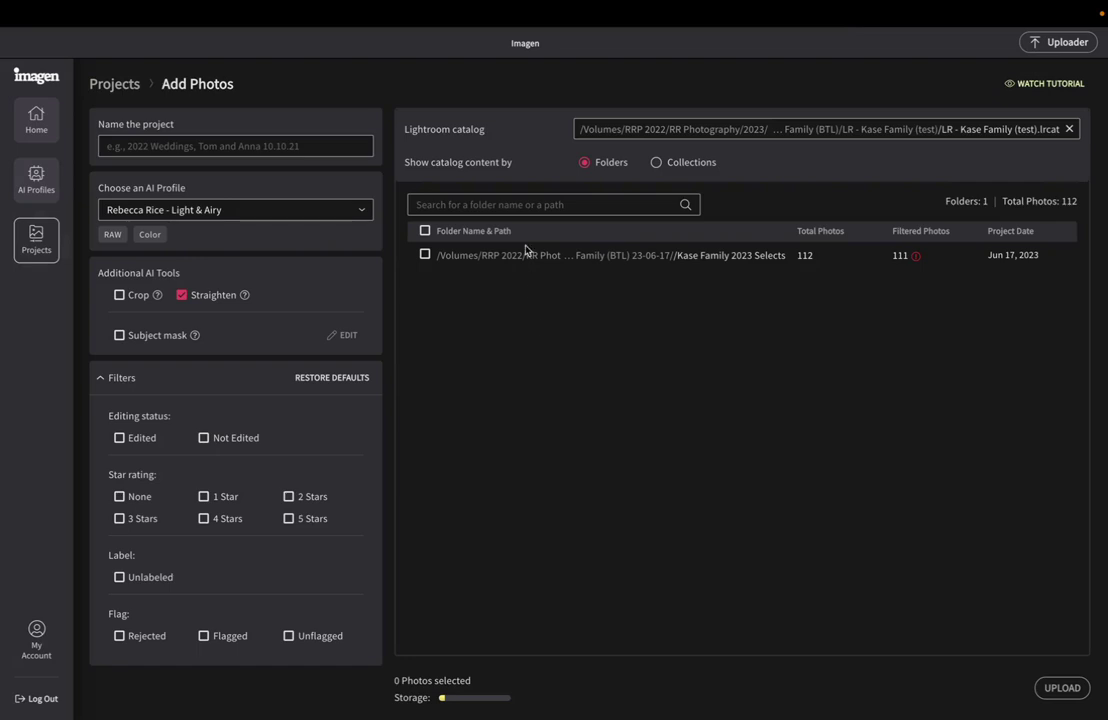
Name the new project 'Kase Family (test)'
{"action": "left_click", "coordinate": [329, 150]}
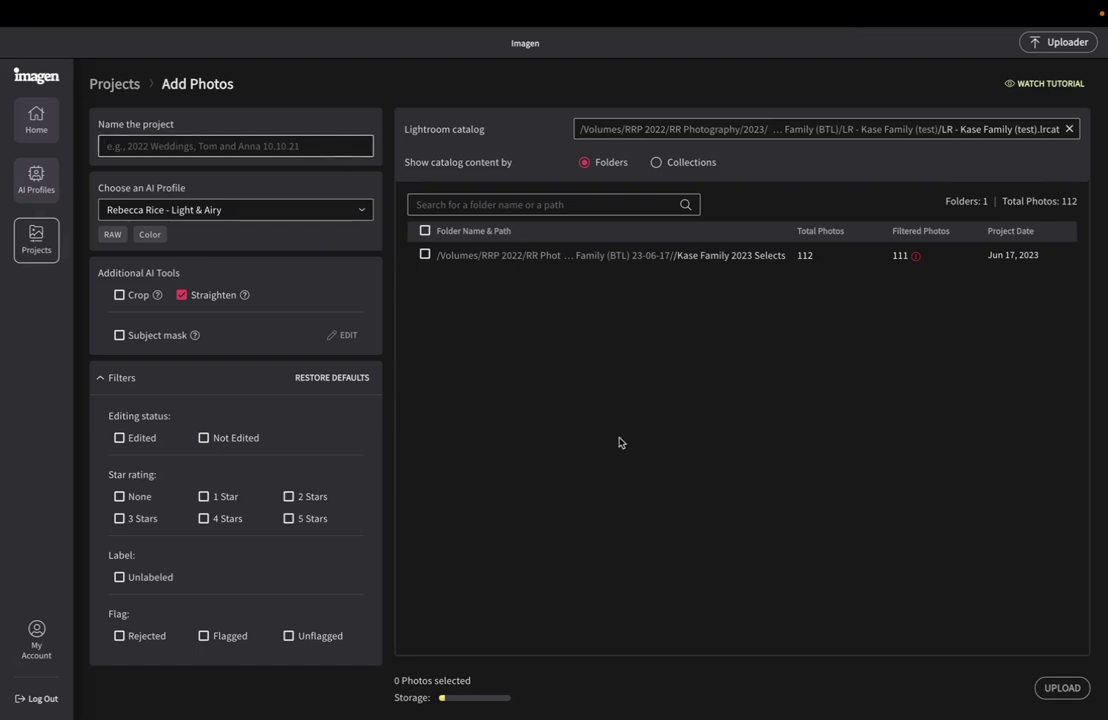
{"action": "type", "text": "Kase"}
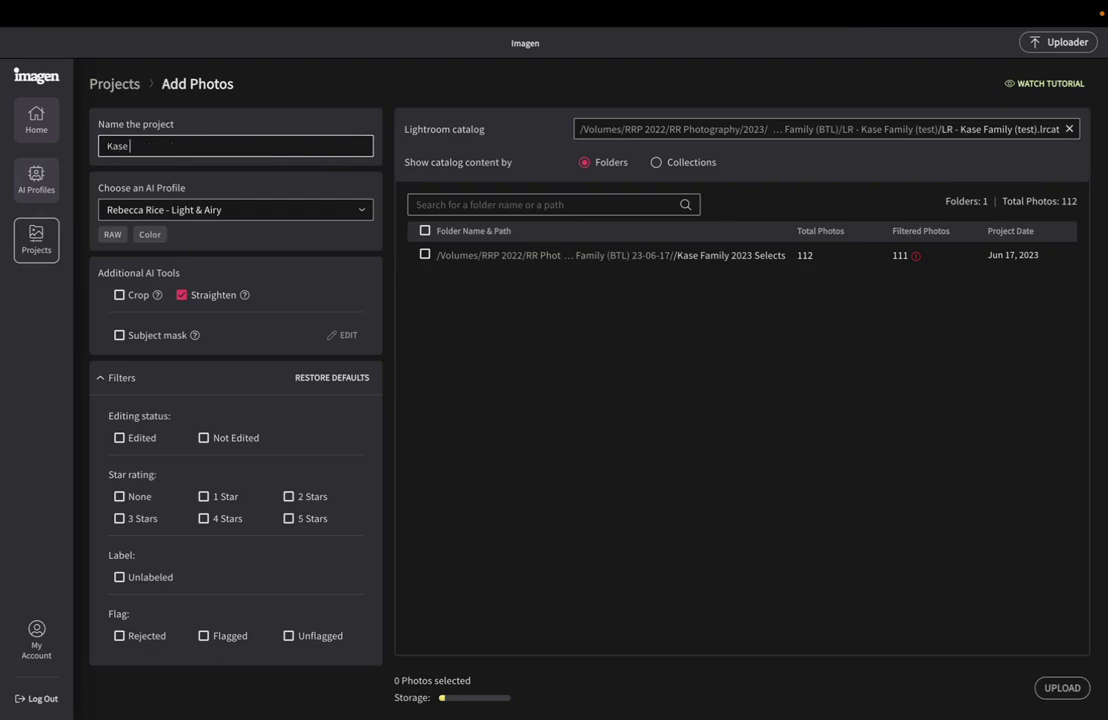
{"action": "type", "text": " Family (test)"}
Include the Kase Family 2023 Selects folder, selecting 111 photos at an estimated $6.66
{"action": "left_click", "coordinate": [424, 256]}
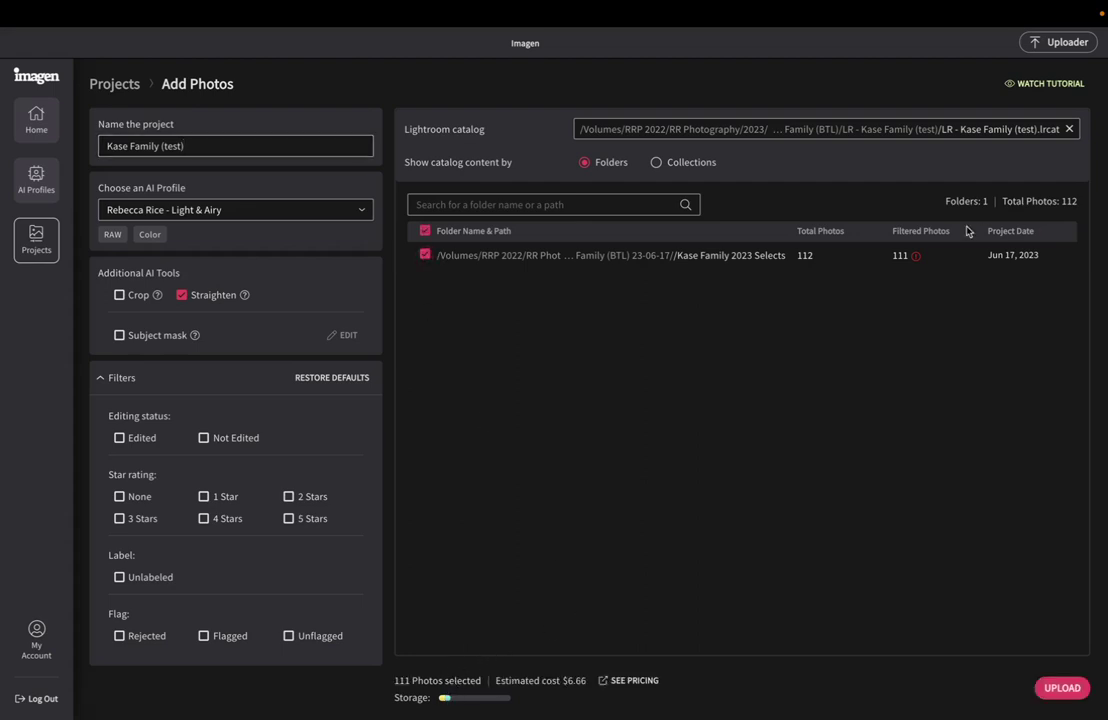
{"action": "mouse_move", "coordinate": [917, 258]}
Upload the 111 selected photos to Imagen for AI editing
{"action": "left_click", "coordinate": [1062, 690]}
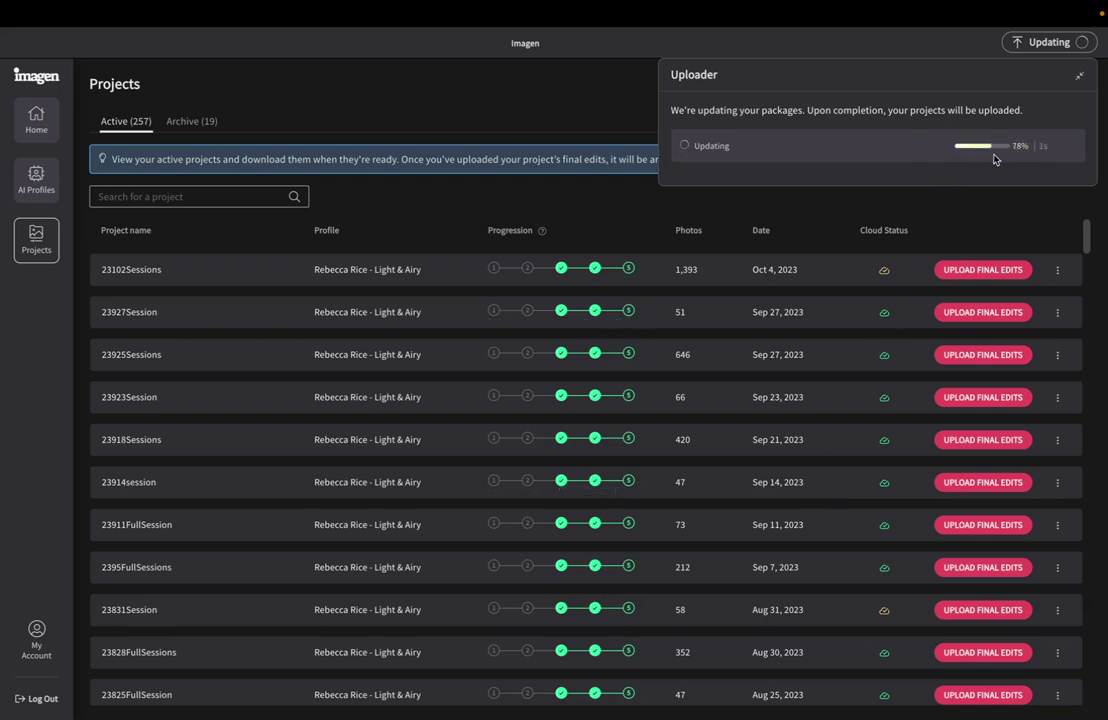
{"action": "mouse_move", "coordinate": [1072, 18]}
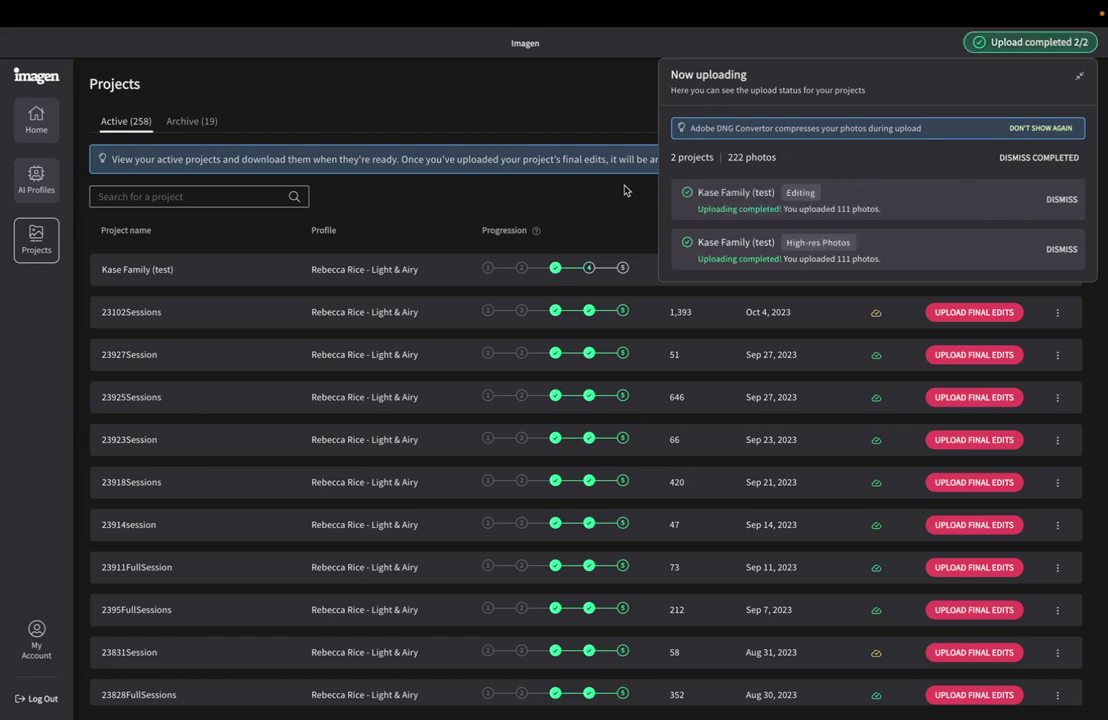
Download the 111 Kase Family (test) edits into their Lightroom catalog, overwriting earlier edits, and open it
{"action": "left_click", "coordinate": [598, 210]}
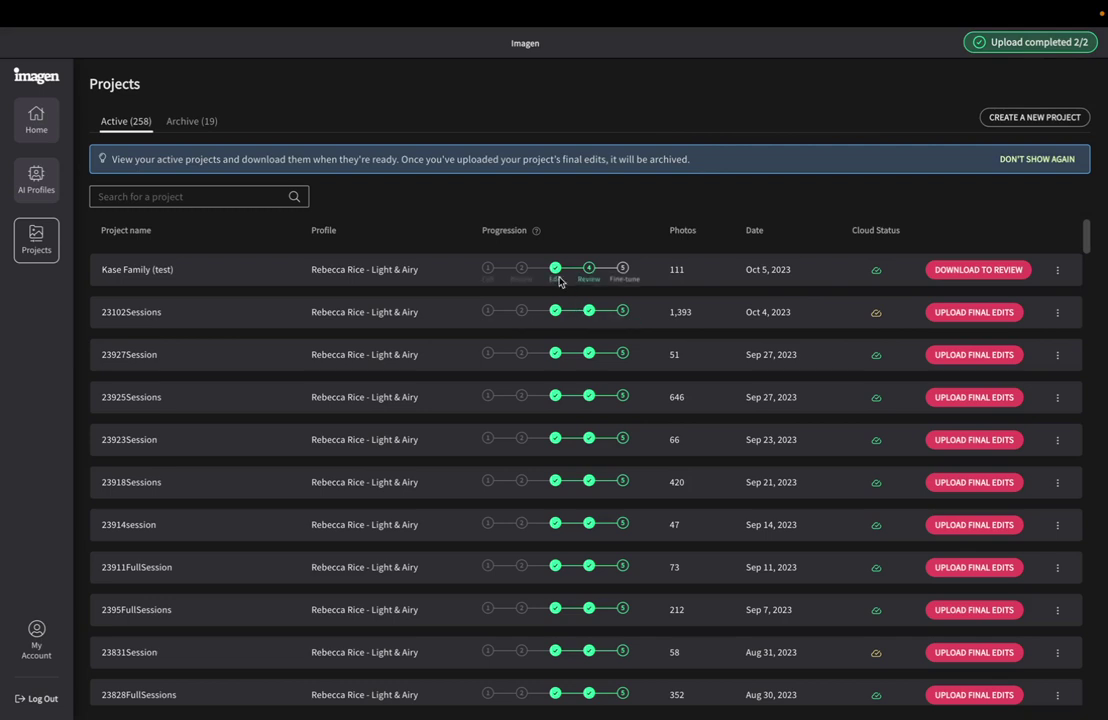
{"action": "left_click", "coordinate": [983, 270]}
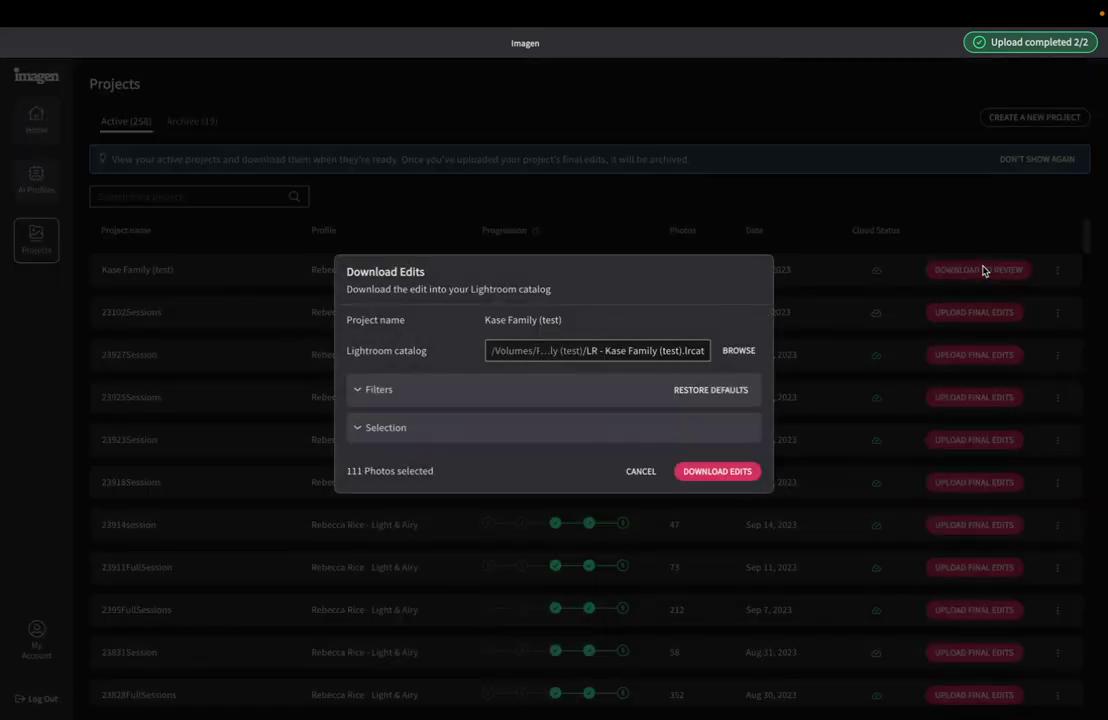
{"action": "left_click", "coordinate": [720, 476]}
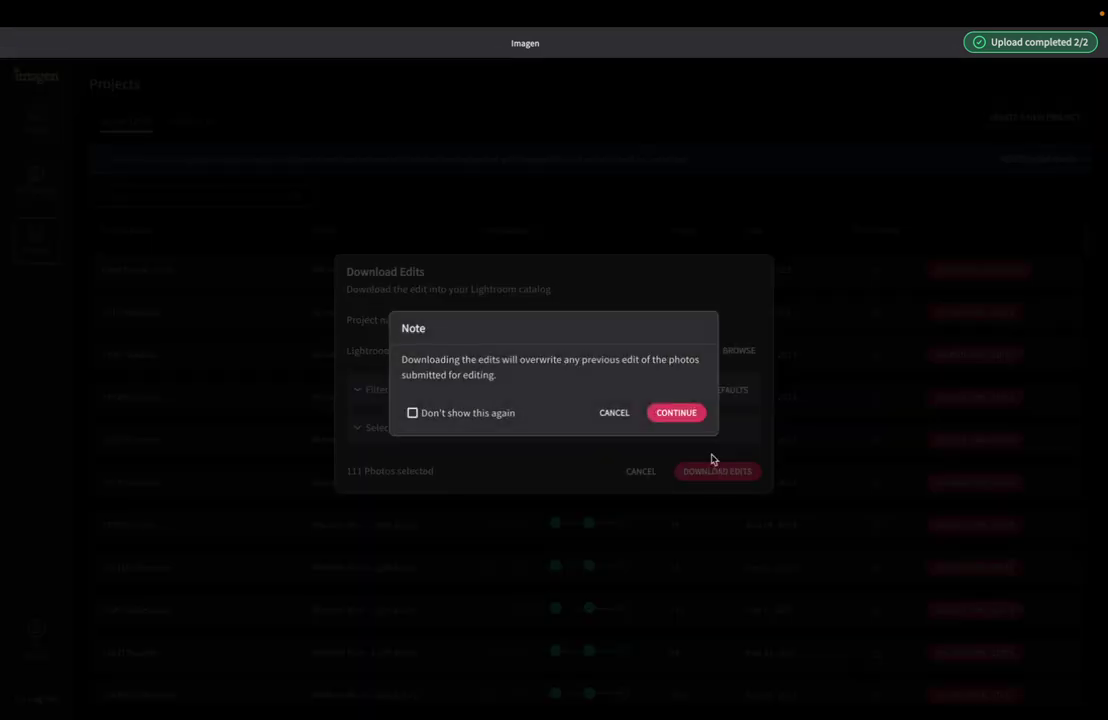
{"action": "left_click", "coordinate": [675, 413]}
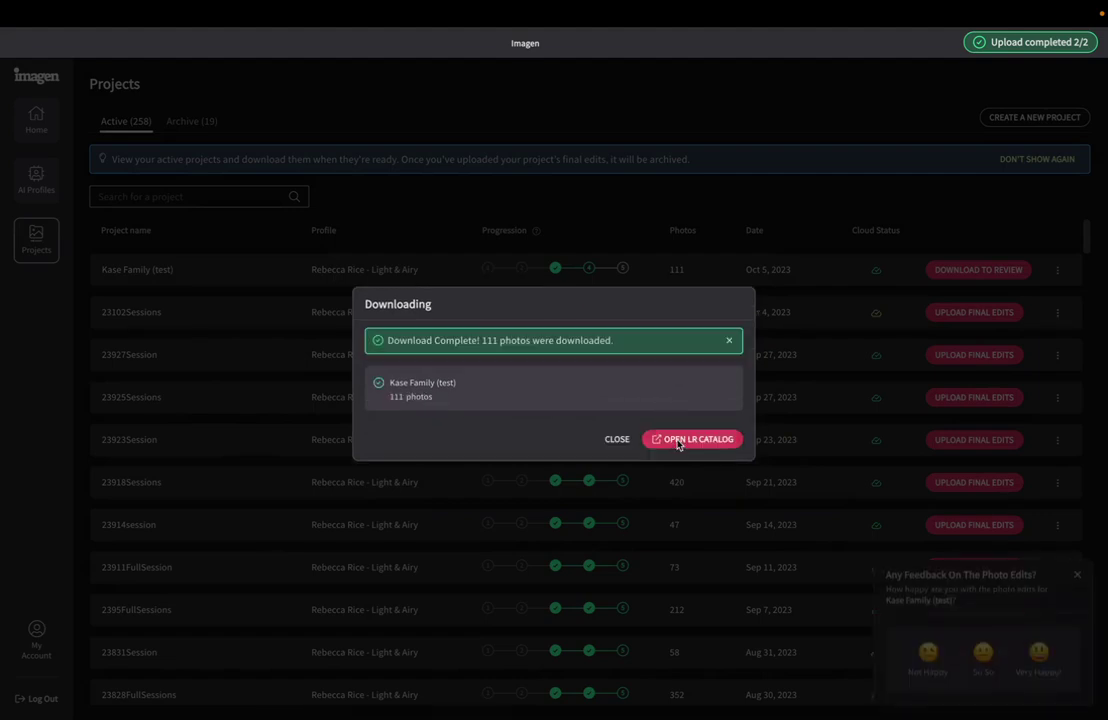
{"action": "left_click", "coordinate": [678, 441]}
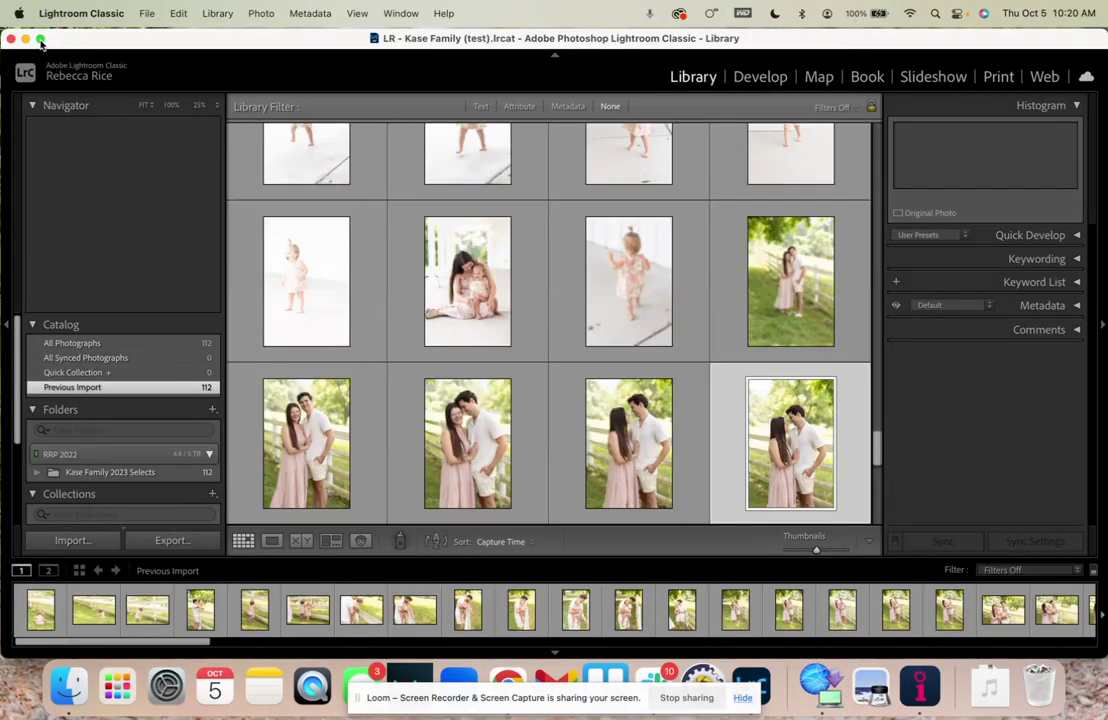
Make Lightroom full screen, skim the 112-photo grid, and select the baby-in-grass photo
{"action": "left_click", "coordinate": [41, 40]}
{"action": "scroll", "coordinate": [537, 176], "scroll_direction": "down", "scroll_amount": 3}
{"action": "scroll", "coordinate": [537, 176], "scroll_direction": "up", "scroll_amount": 15}
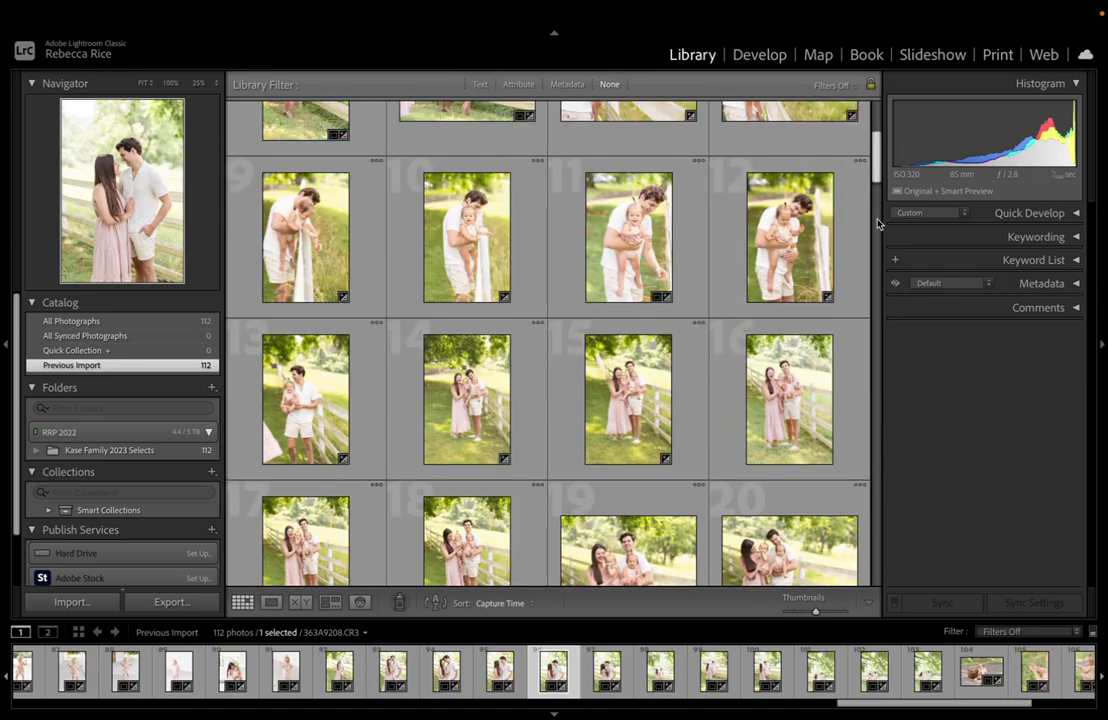
{"action": "scroll", "coordinate": [803, 230], "scroll_direction": "up", "scroll_amount": 3}
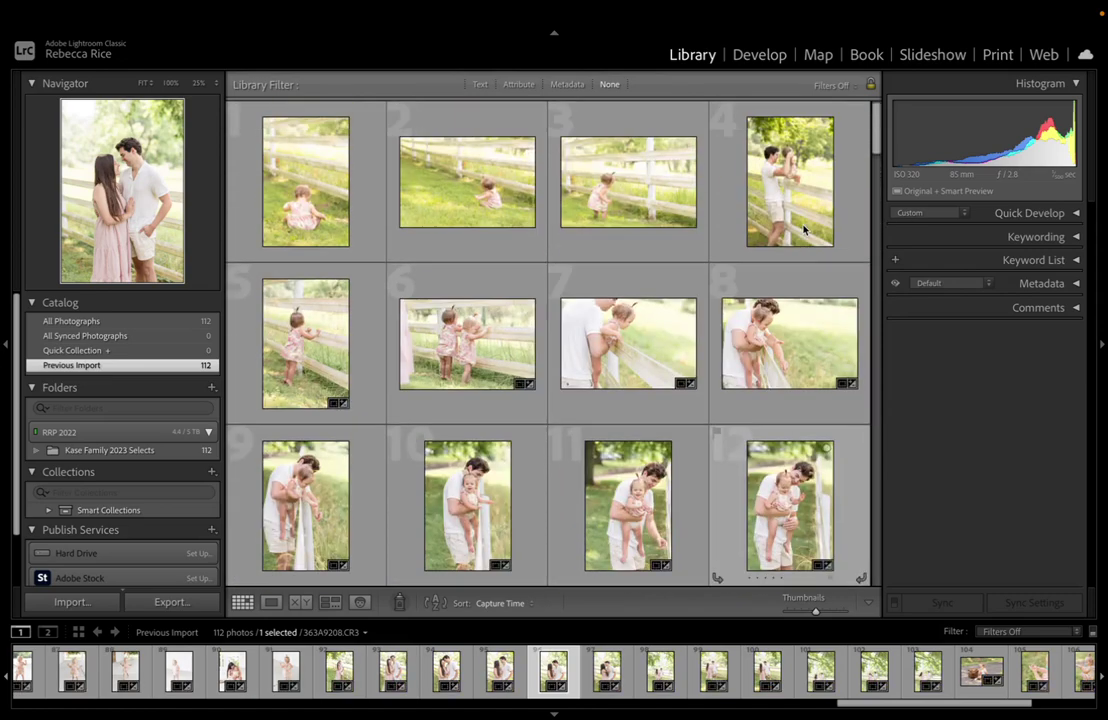
{"action": "scroll", "coordinate": [803, 230], "scroll_direction": "down", "scroll_amount": 9}
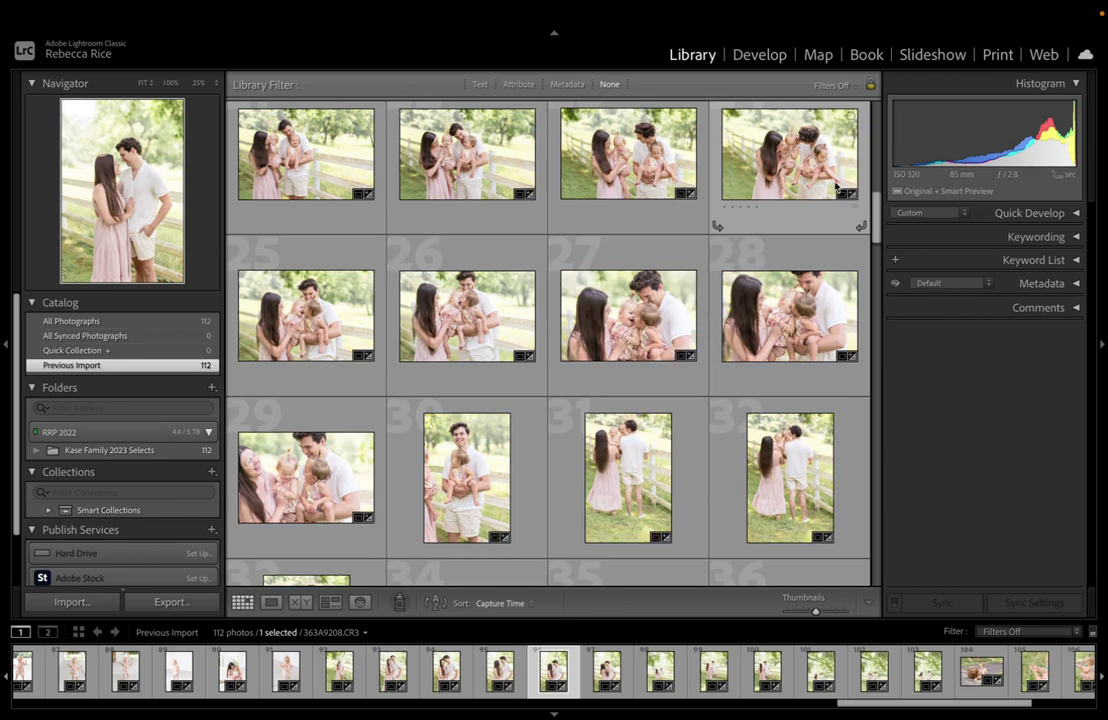
{"action": "scroll", "coordinate": [820, 397], "scroll_direction": "down", "scroll_amount": 7}
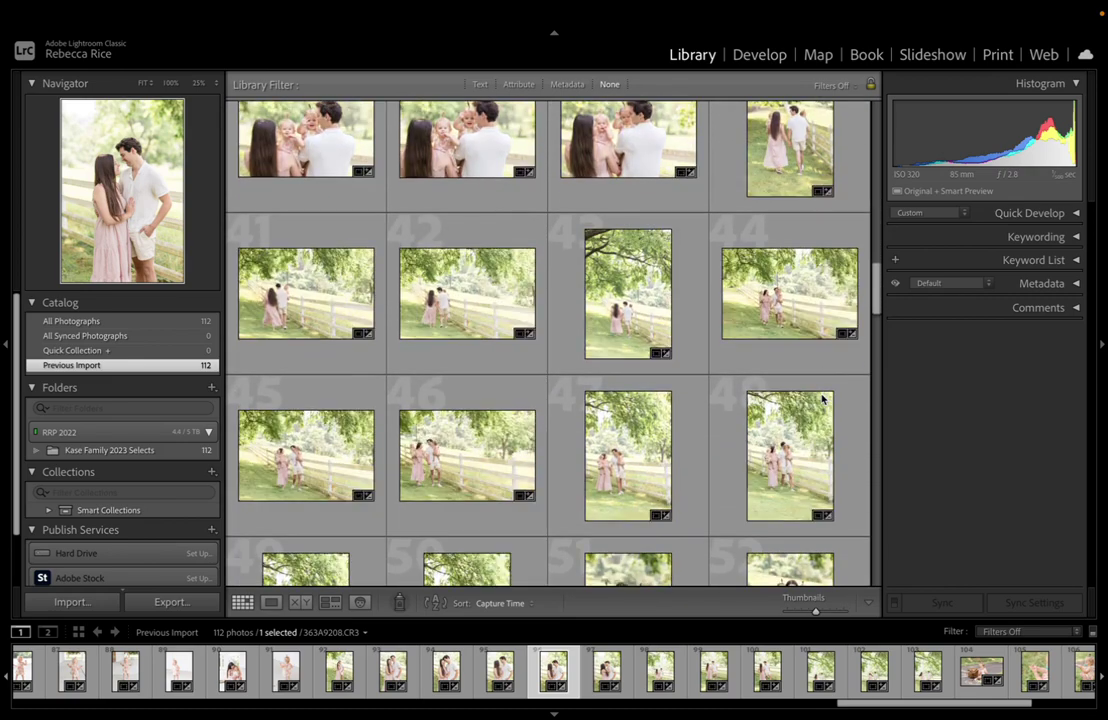
{"action": "left_click_drag", "start_coordinate": [875, 268], "coordinate": [875, 80]}
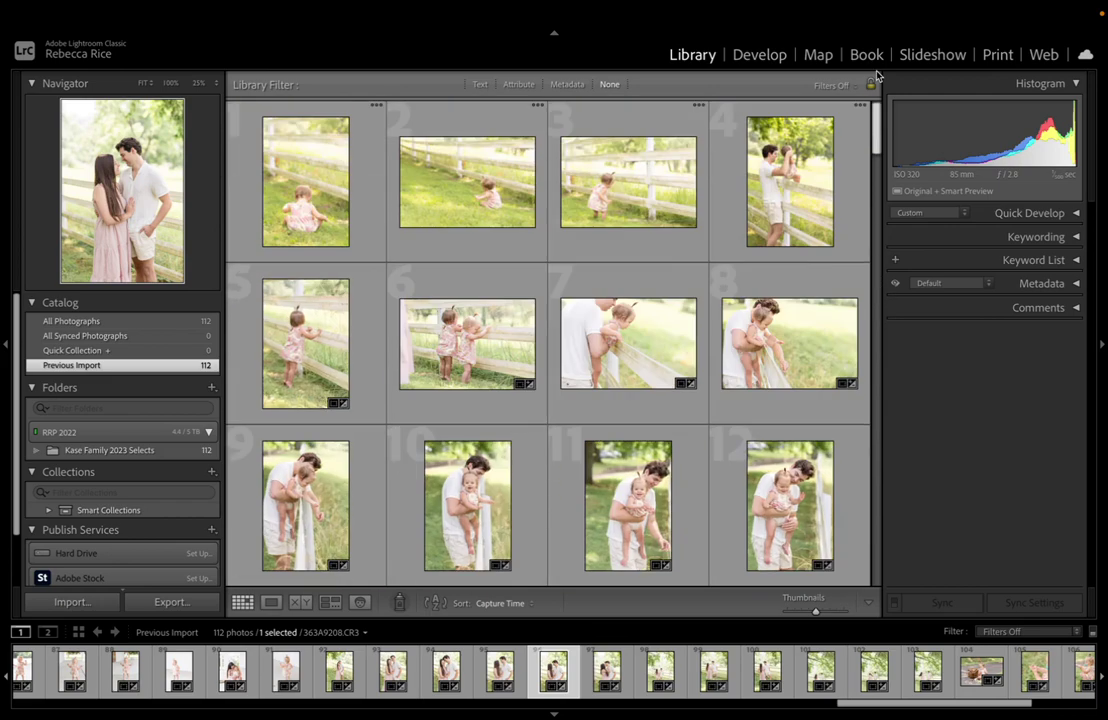
{"action": "left_click", "coordinate": [348, 202]}
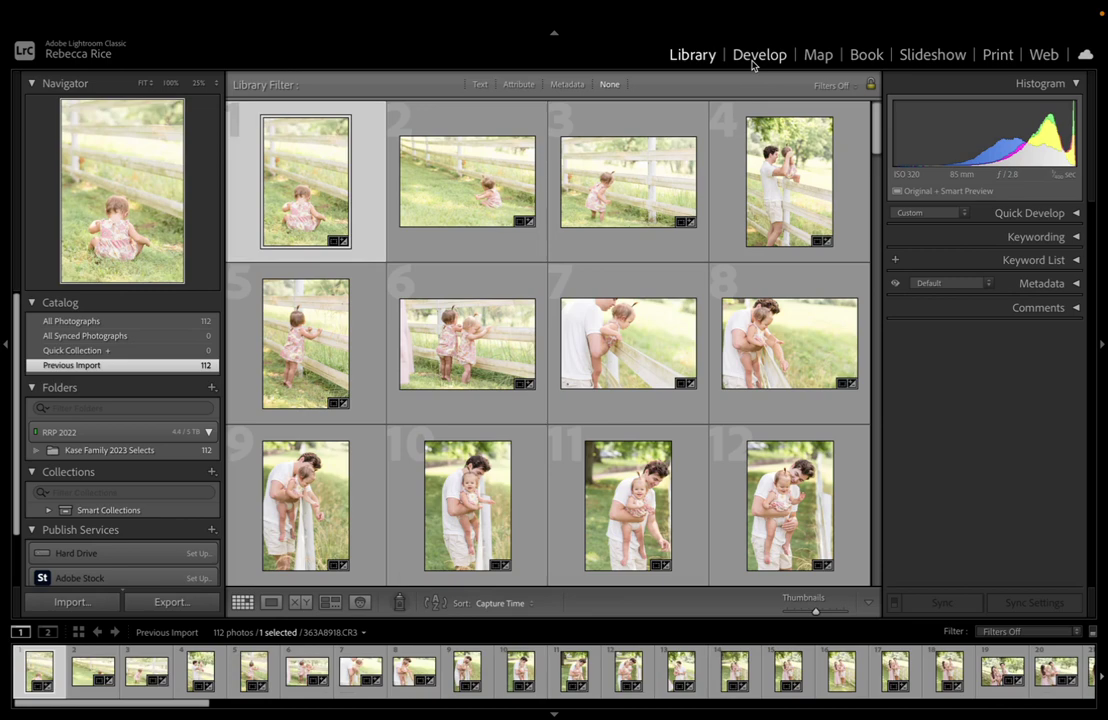
In Develop, compare side-by-side before/after for the father-with-baby, family-of-four, landscape family and parents-with-babies shots
{"action": "left_click", "coordinate": [756, 57]}
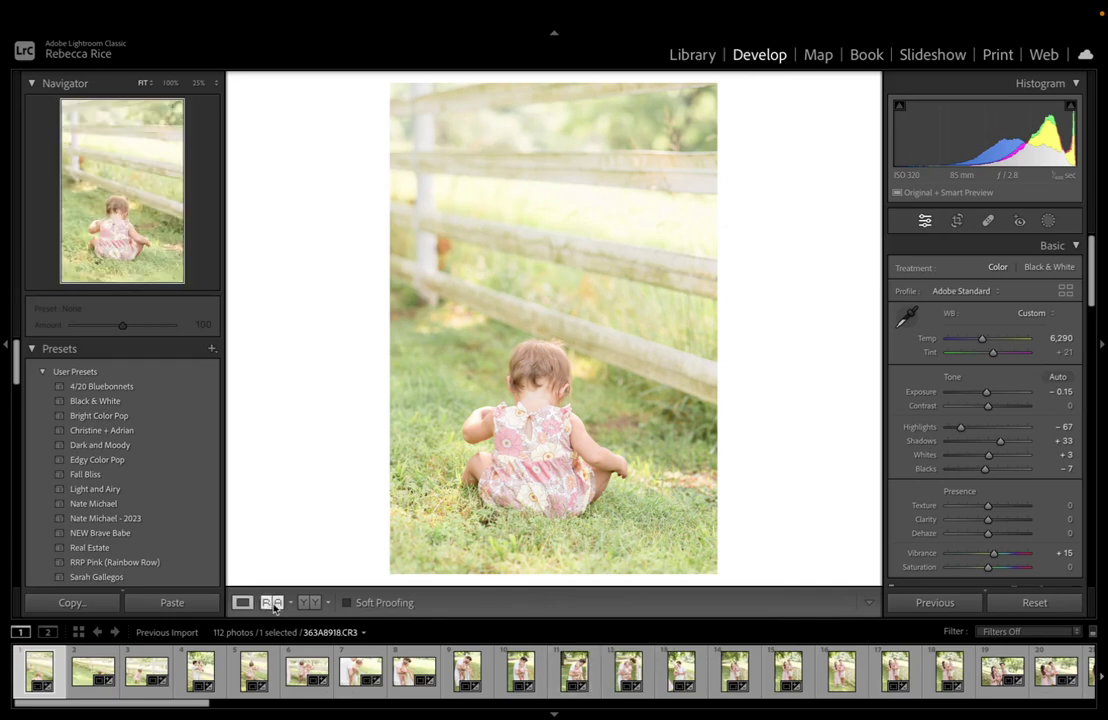
{"action": "left_click", "coordinate": [311, 602]}
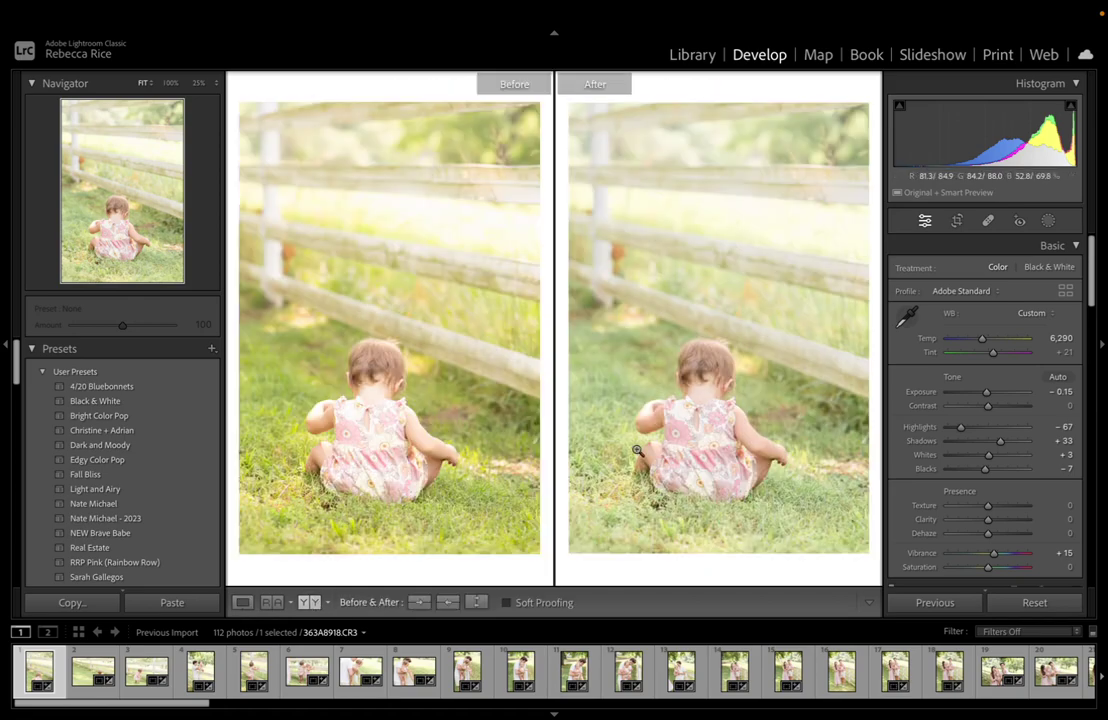
{"action": "left_click", "coordinate": [588, 677]}
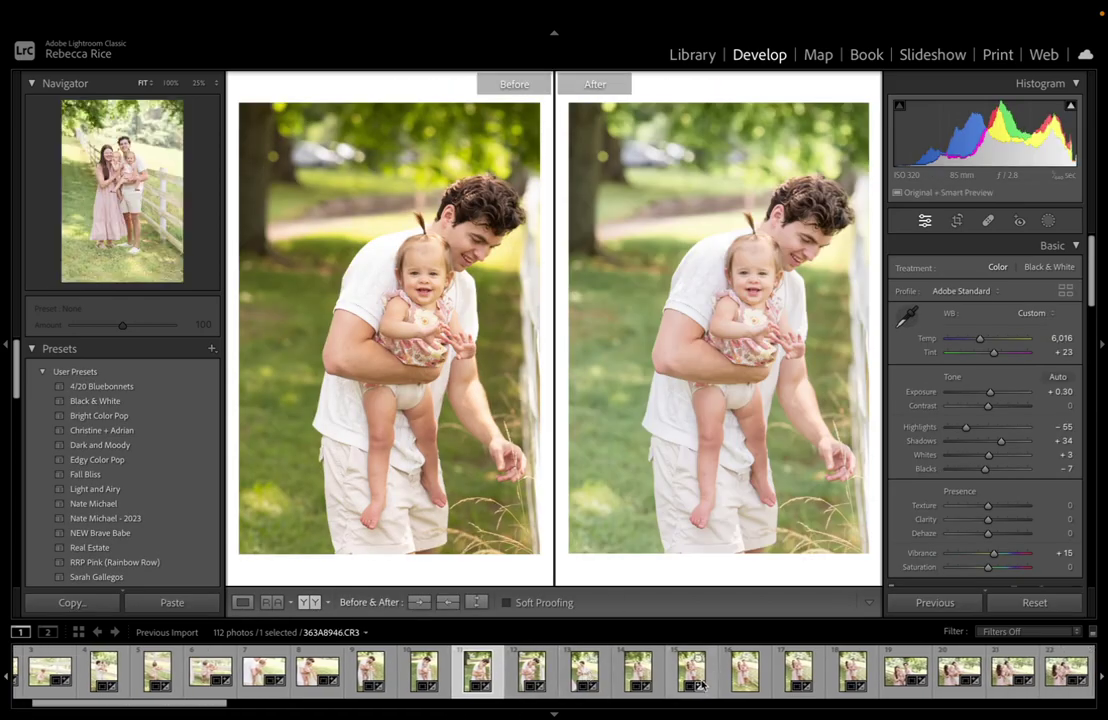
{"action": "left_click", "coordinate": [706, 676]}
{"action": "key", "text": "y"}
{"action": "key", "text": "y"}
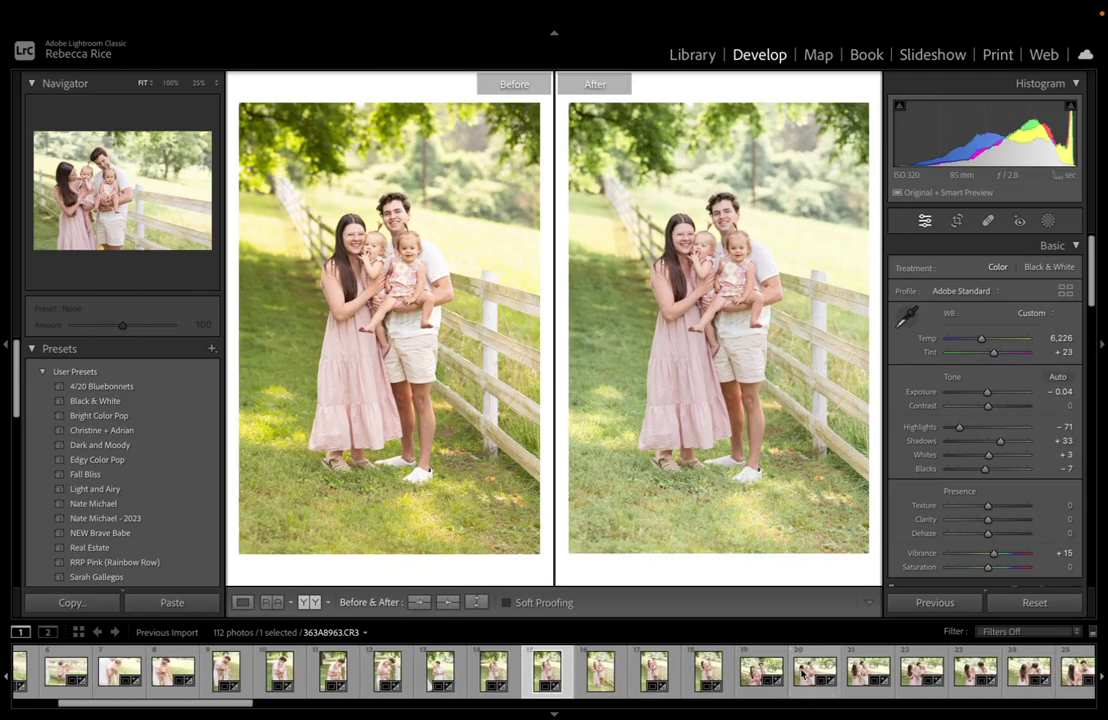
{"action": "left_click", "coordinate": [812, 673]}
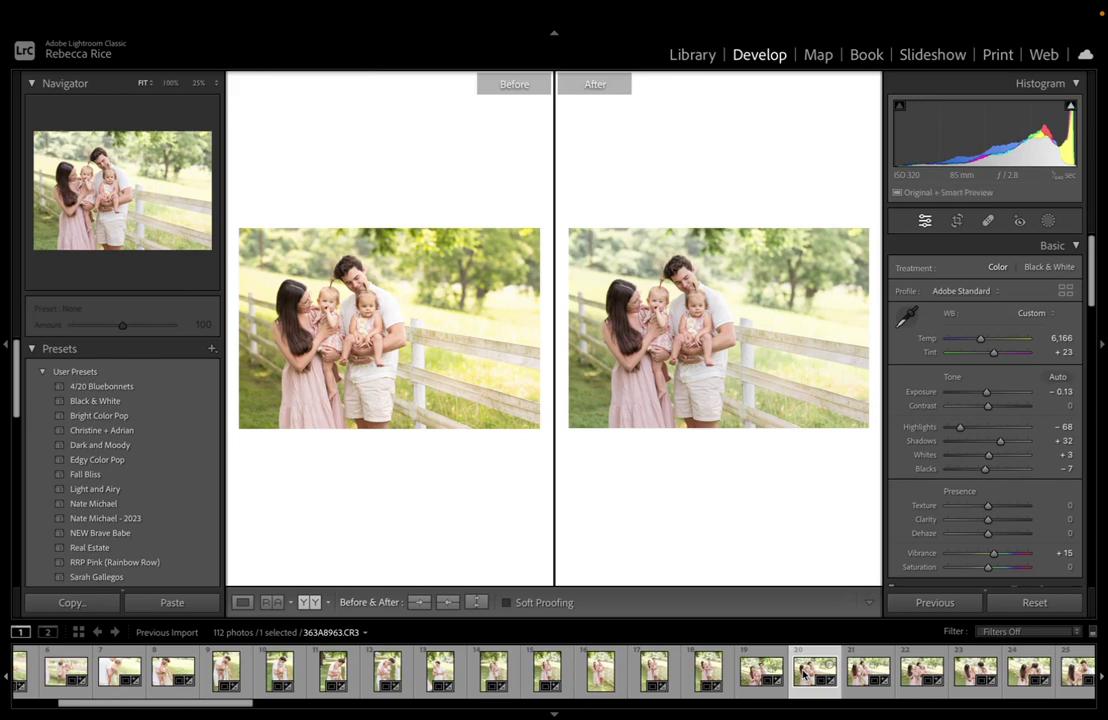
{"action": "scroll", "coordinate": [820, 672], "scroll_direction": "down", "scroll_amount": 3}
{"action": "left_click", "coordinate": [838, 670]}
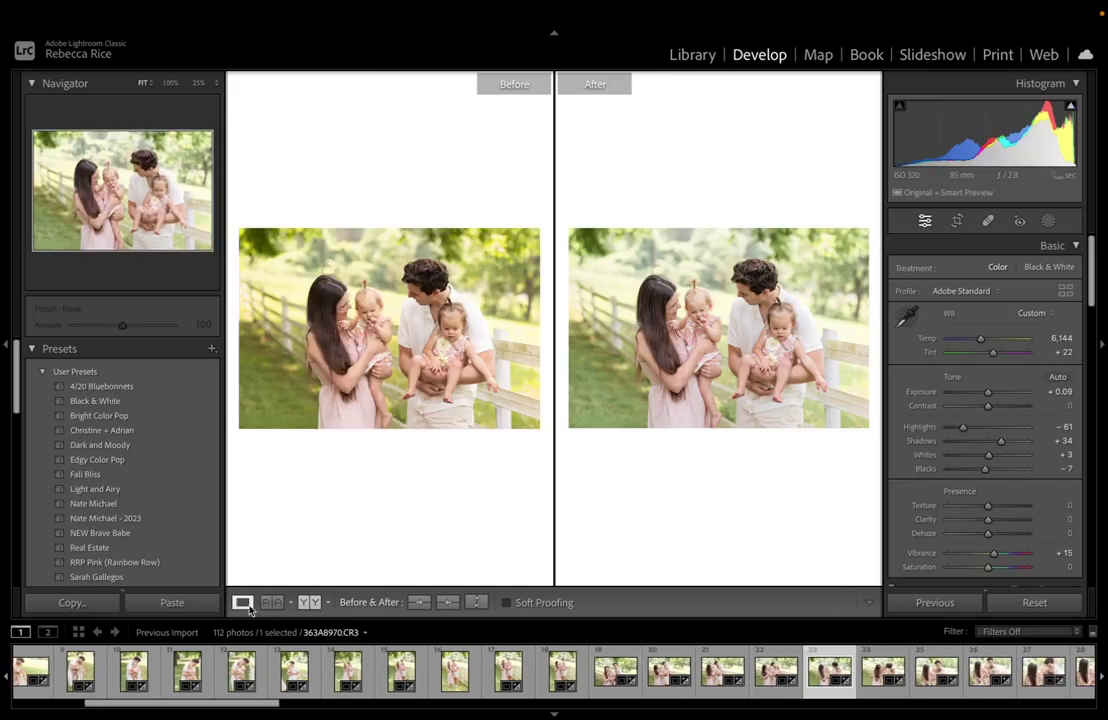
Return to a single full view and go to the first photo, the baby in the grass
{"action": "left_click", "coordinate": [241, 603]}
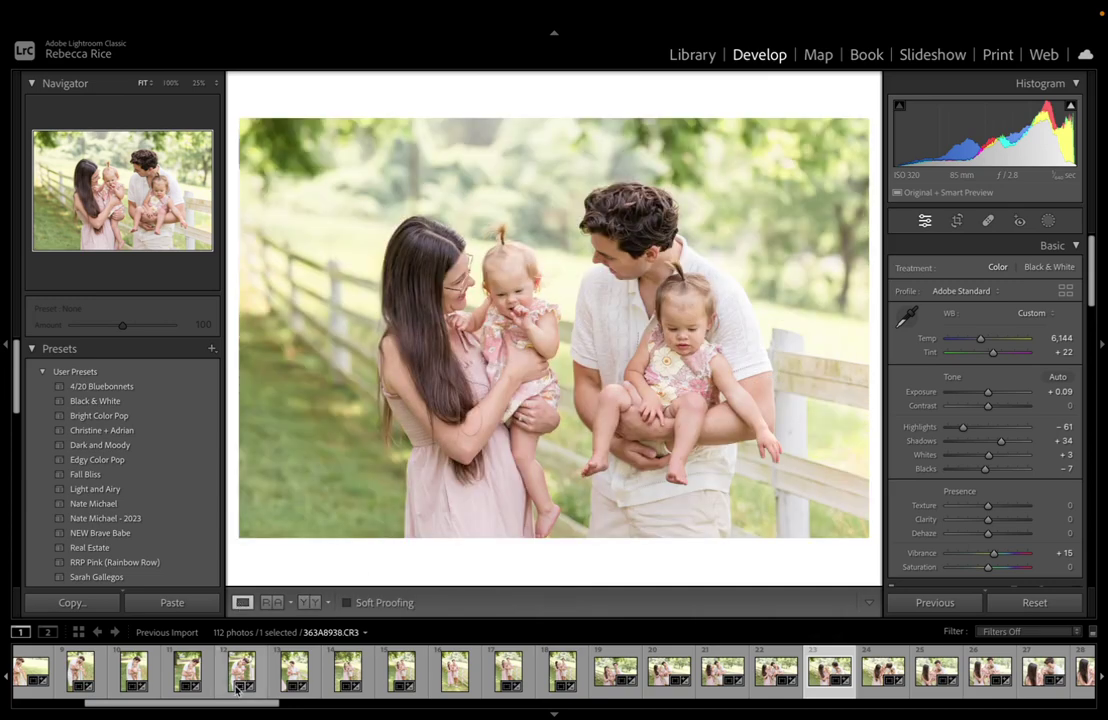
{"action": "scroll", "coordinate": [313, 672], "scroll_direction": "up", "scroll_amount": 5}
{"action": "left_click", "coordinate": [37, 674]}
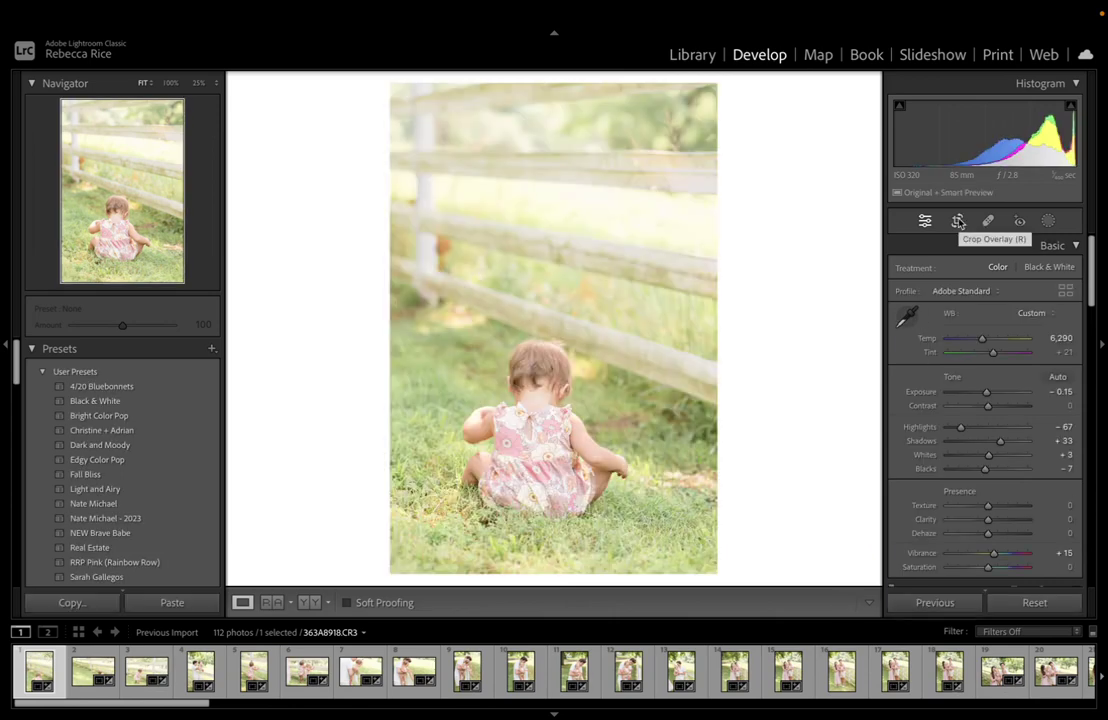
{"action": "key", "text": "Right"}
{"action": "key", "text": "Right"}
{"action": "key", "text": "Right"}
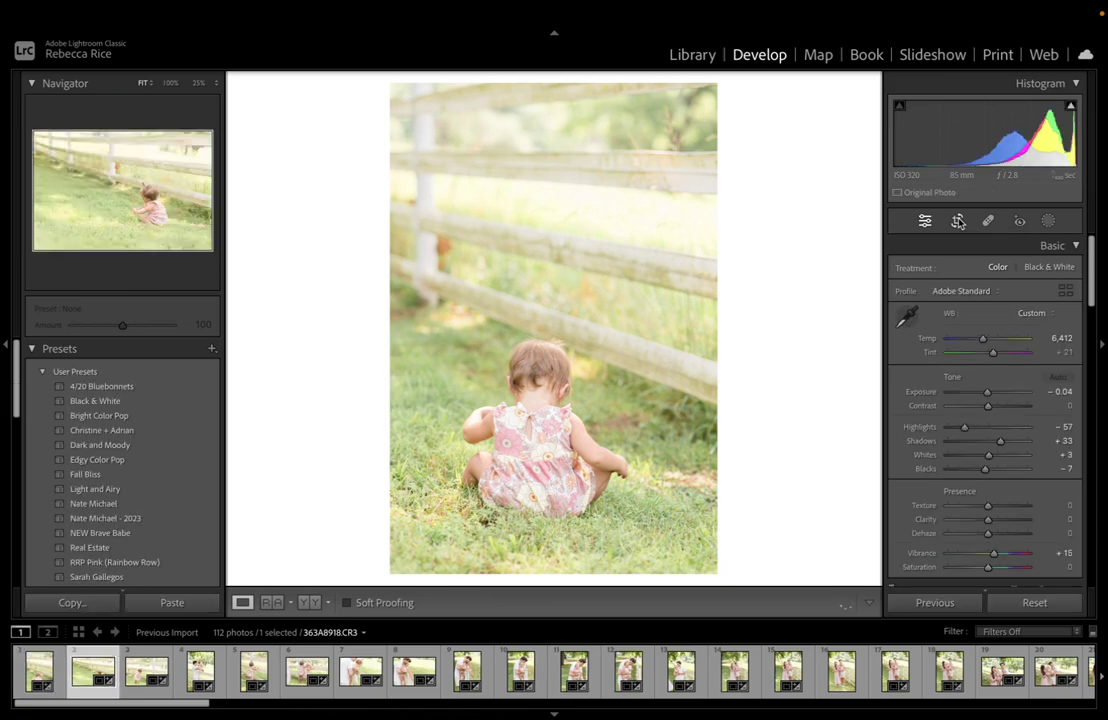
{"action": "key", "text": "Left"}
{"action": "key", "text": "Left"}
{"action": "key", "text": "Left"}
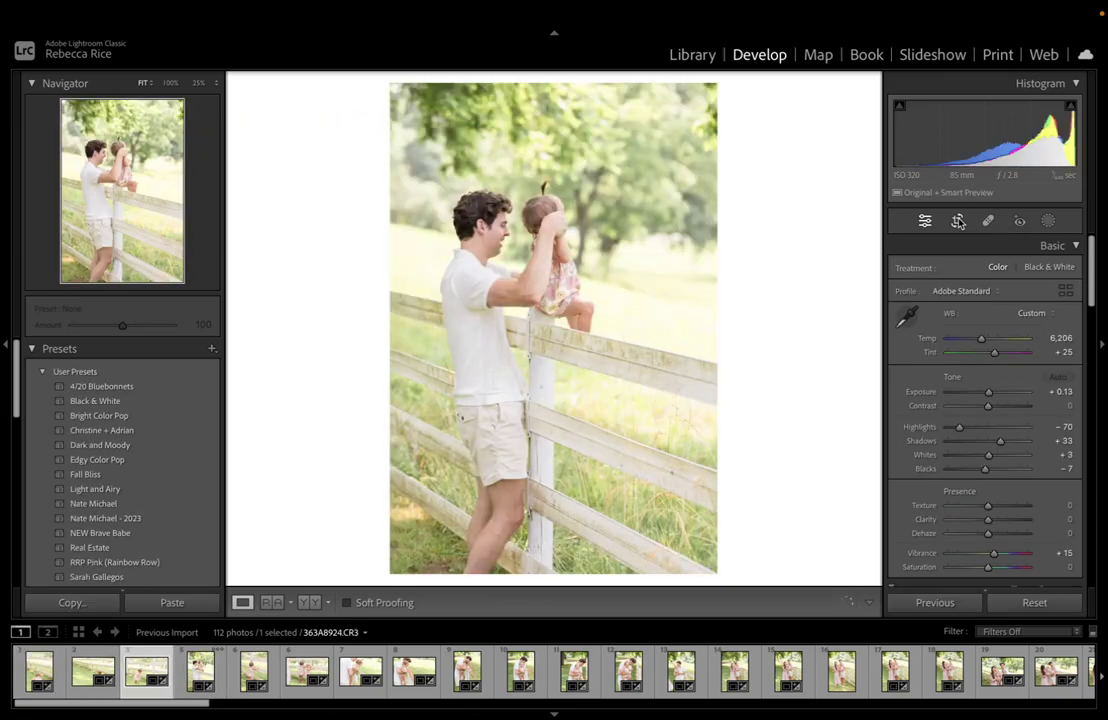
Straighten the baby-in-the-grass photo by 0.81° so the fence is level, then advance
{"action": "left_click", "coordinate": [958, 221]}
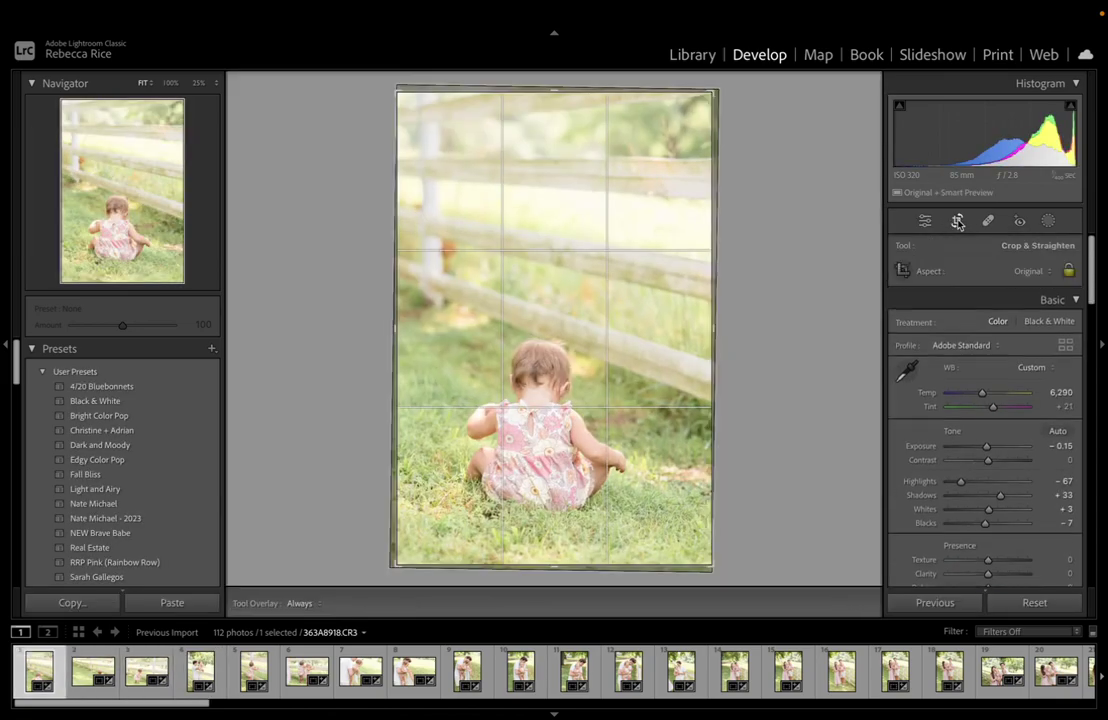
{"action": "left_click_drag", "start_coordinate": [714, 88], "coordinate": [700, 103]}
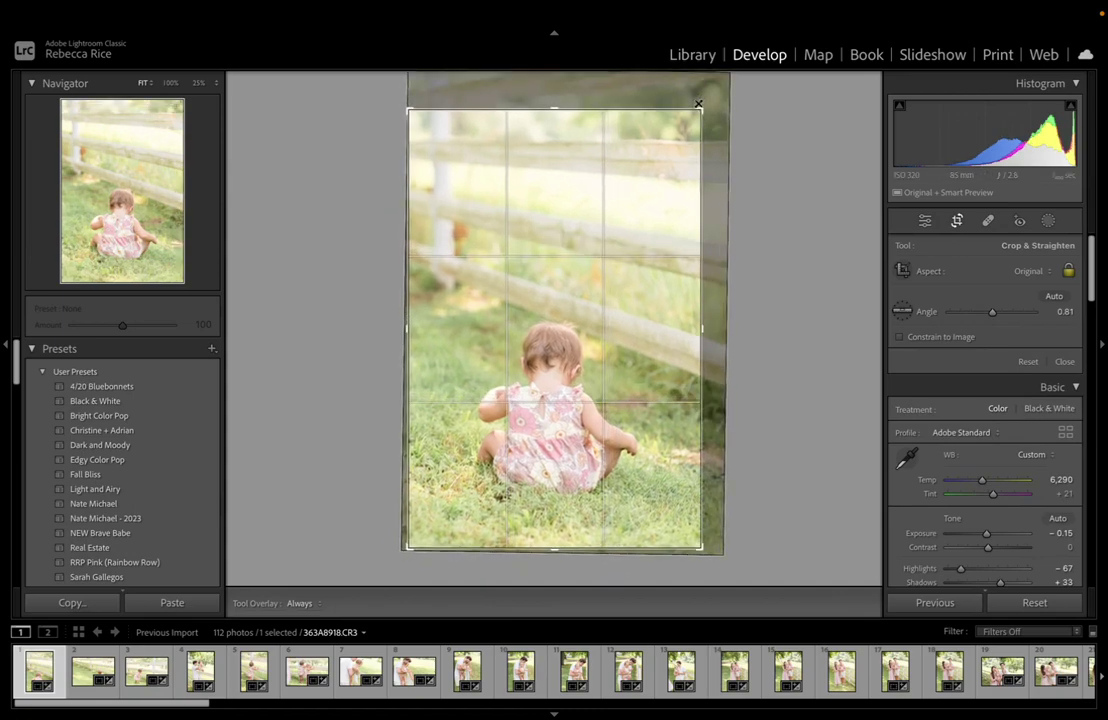
{"action": "key", "text": "Return"}
{"action": "key", "text": "Right"}
{"action": "key", "text": "Right"}
{"action": "key", "text": "Right"}
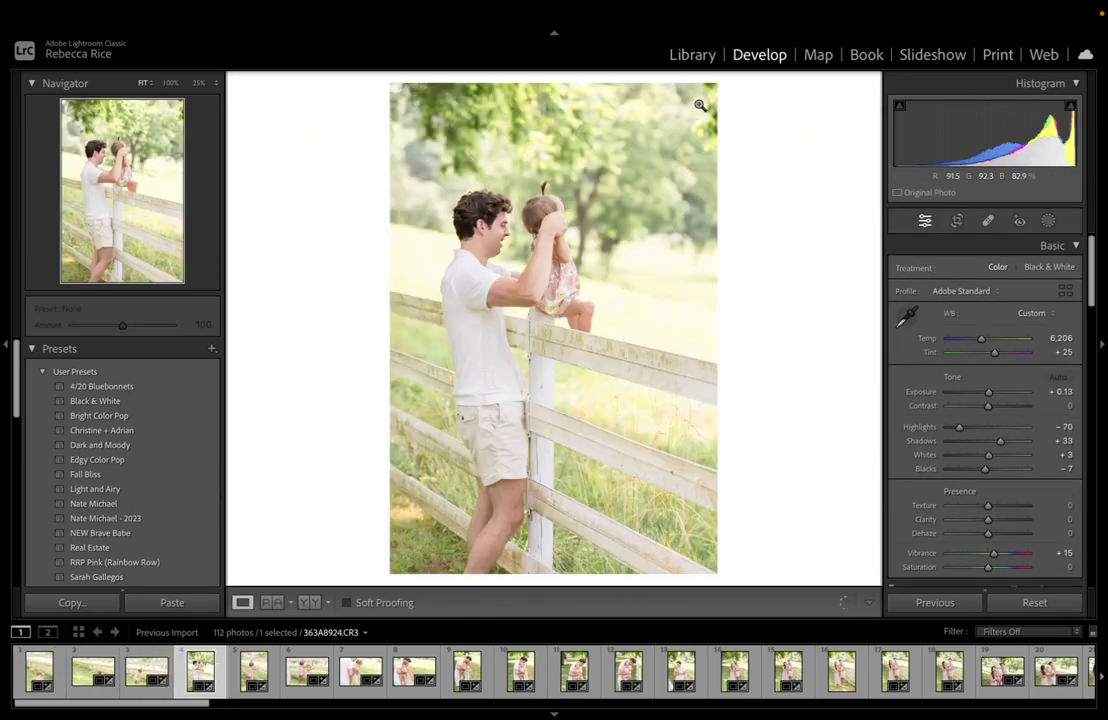
Slightly raise Exposure on the father-holding-the-baby photo and the photo after it
{"action": "key", "text": "Right"}
{"action": "key", "text": "Right"}
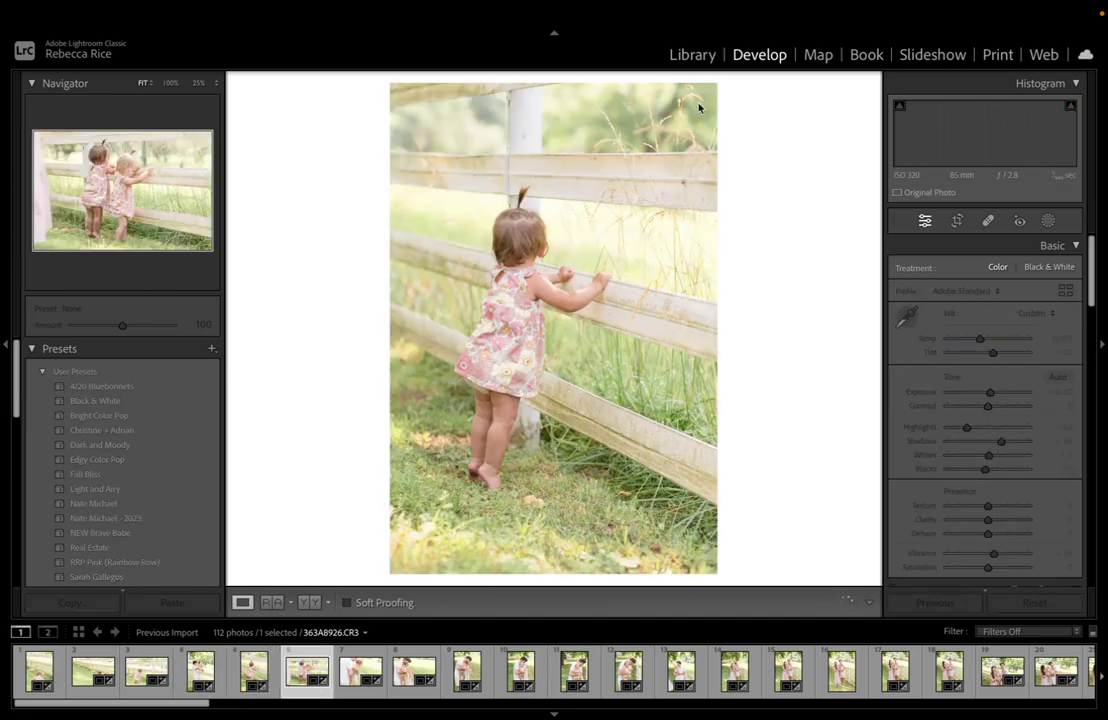
{"action": "key", "text": "Right"}
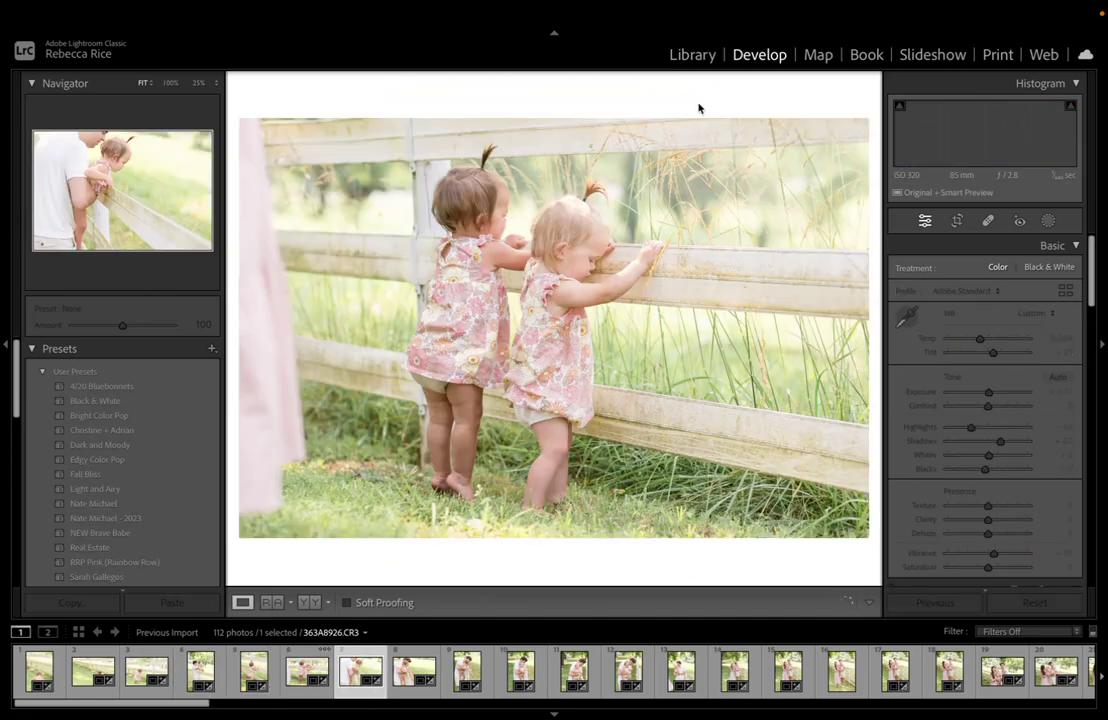
{"action": "key", "text": "Right"}
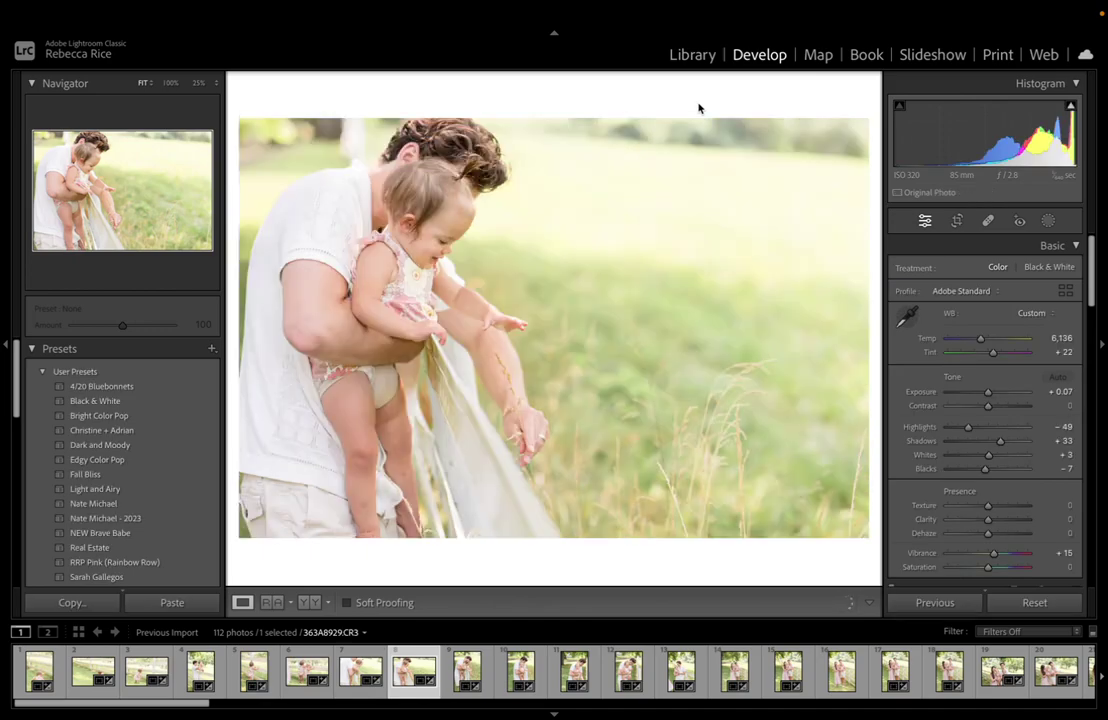
{"action": "key", "text": "Right"}
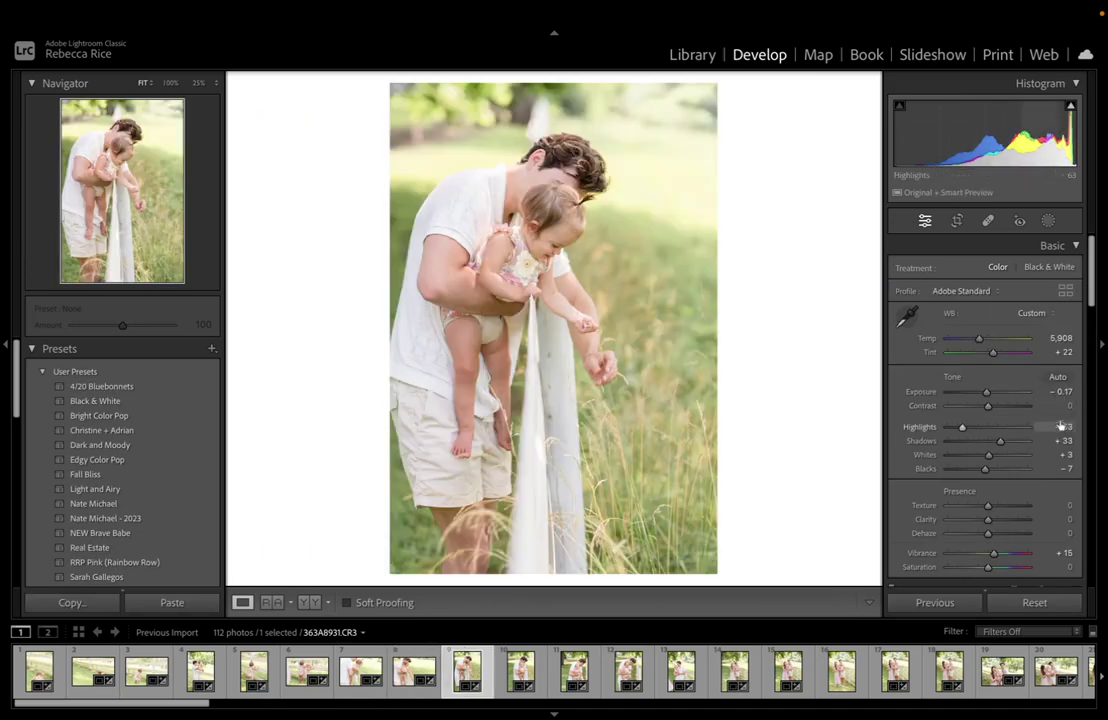
{"action": "left_click_drag", "start_coordinate": [1048, 390], "coordinate": [1052, 392]}
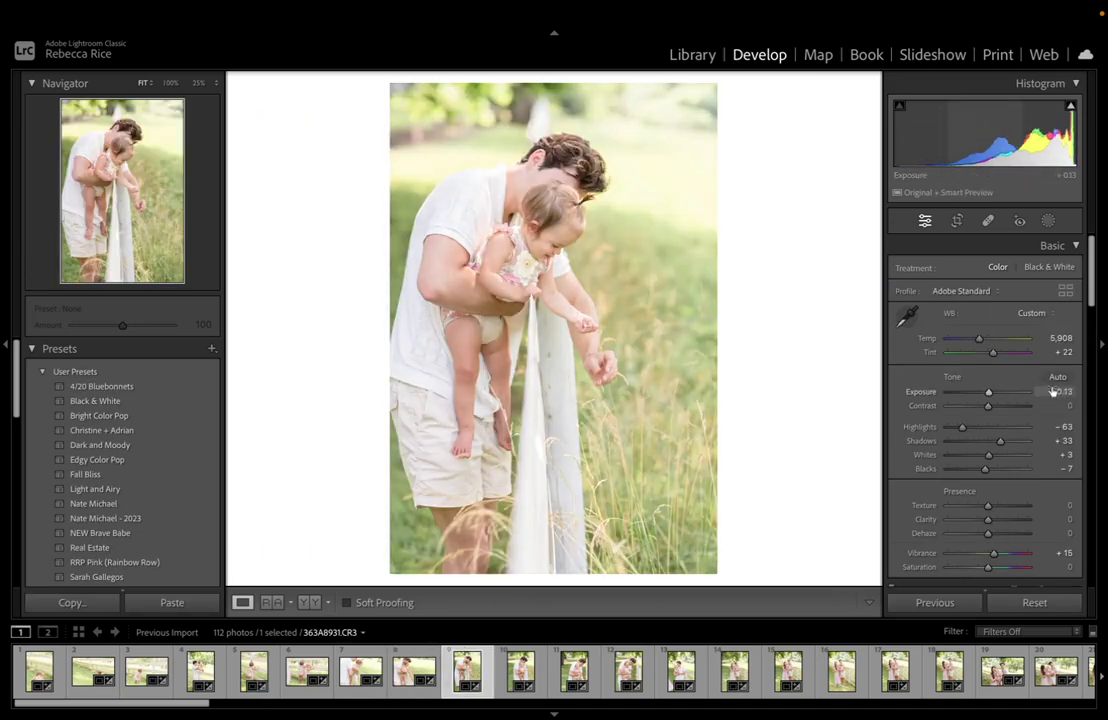
{"action": "key", "text": "Right"}
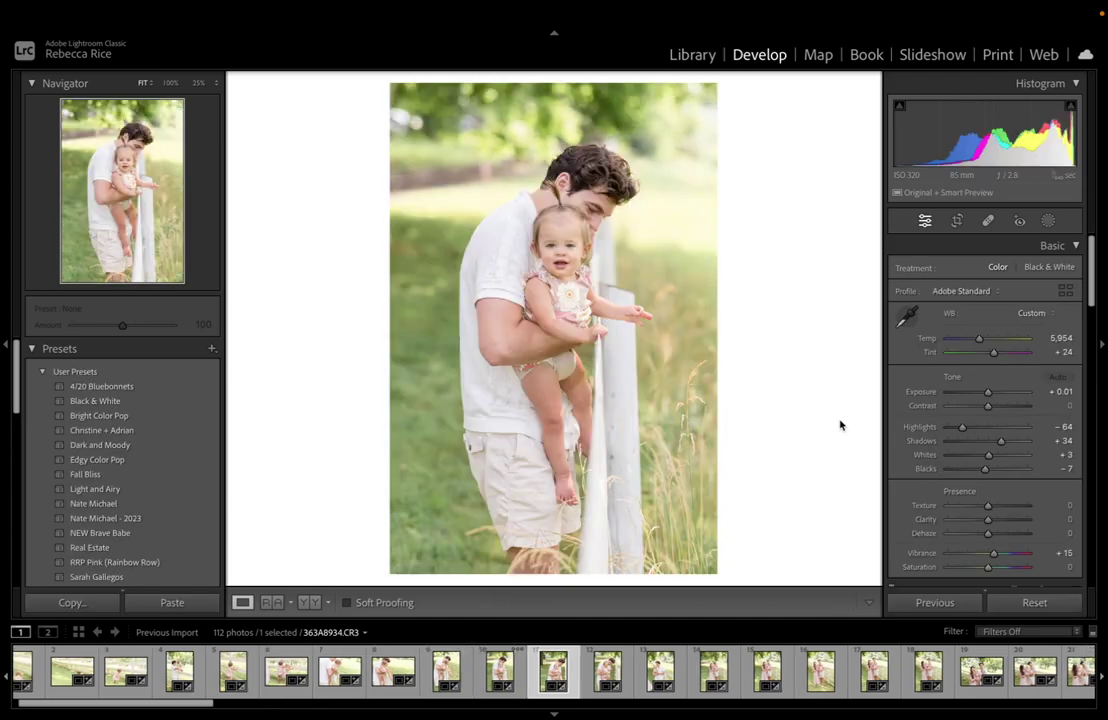
{"action": "left_click_drag", "start_coordinate": [1062, 393], "coordinate": [1063, 393]}
Advance to the tilted family portrait by the fence and apply a straightened crop
{"action": "key", "text": "Right"}
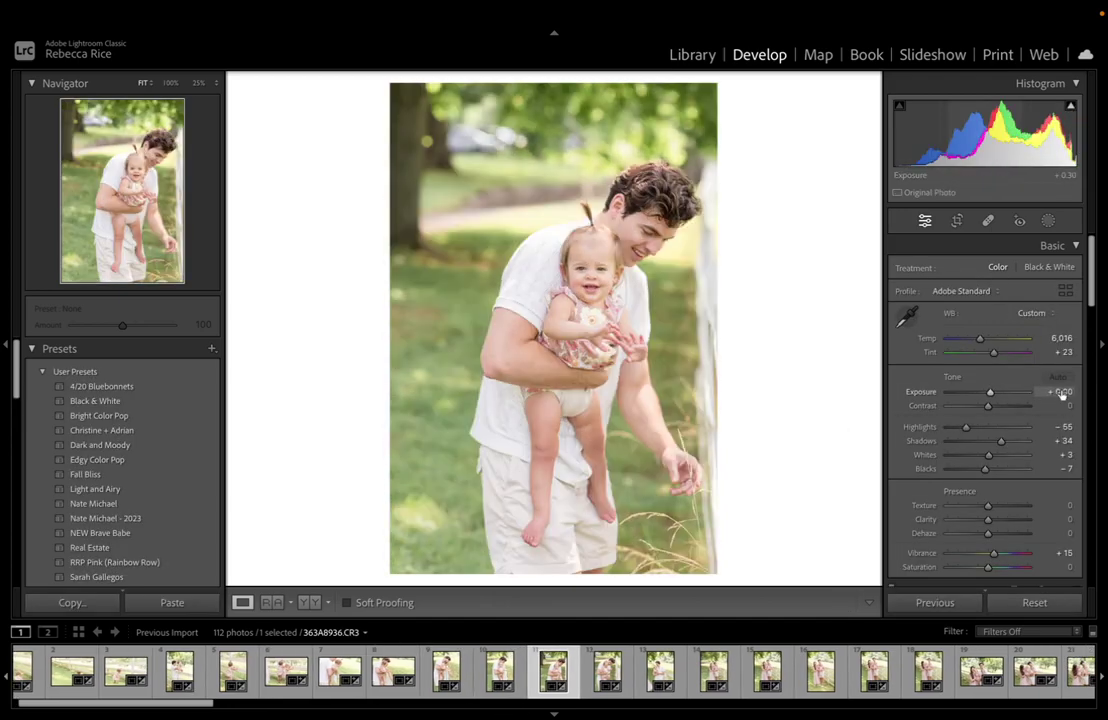
{"action": "key", "text": "Right"}
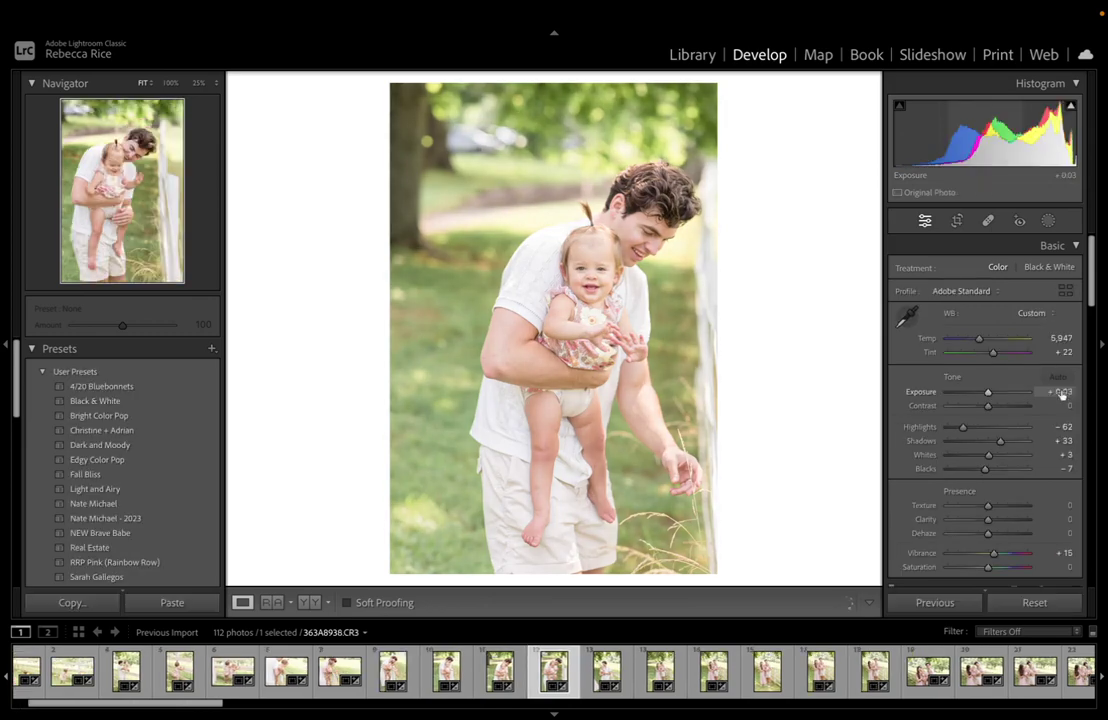
{"action": "key", "text": "Right"}
{"action": "key", "text": "Right"}
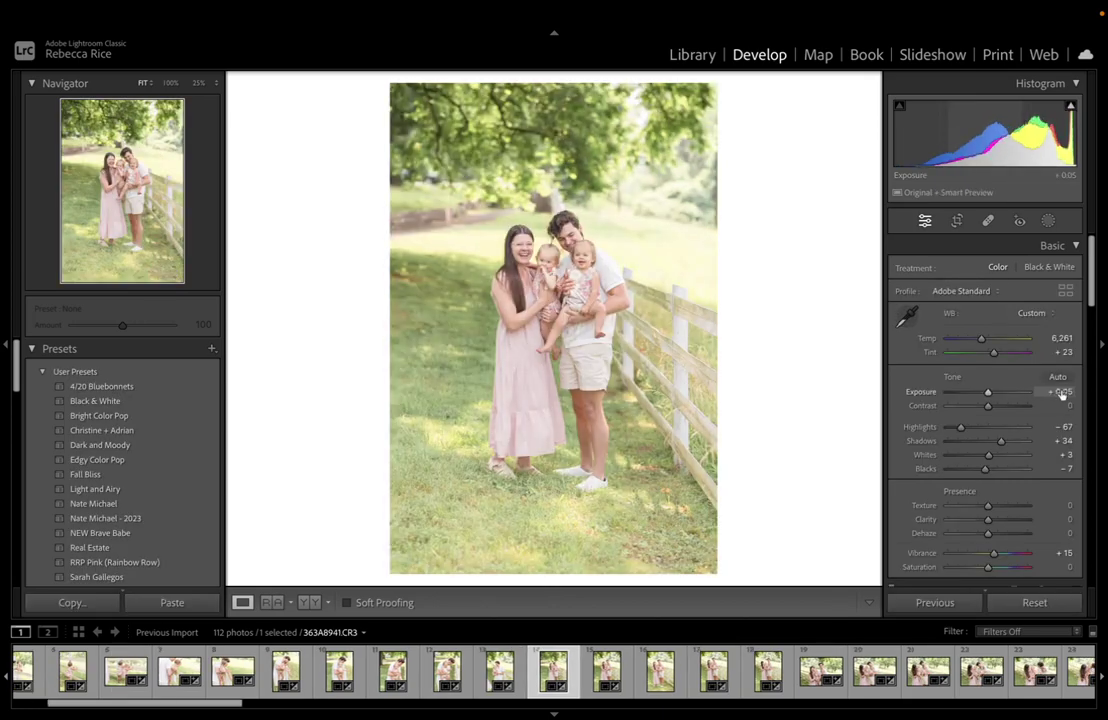
{"action": "key", "text": "Right"}
{"action": "key", "text": "Right"}
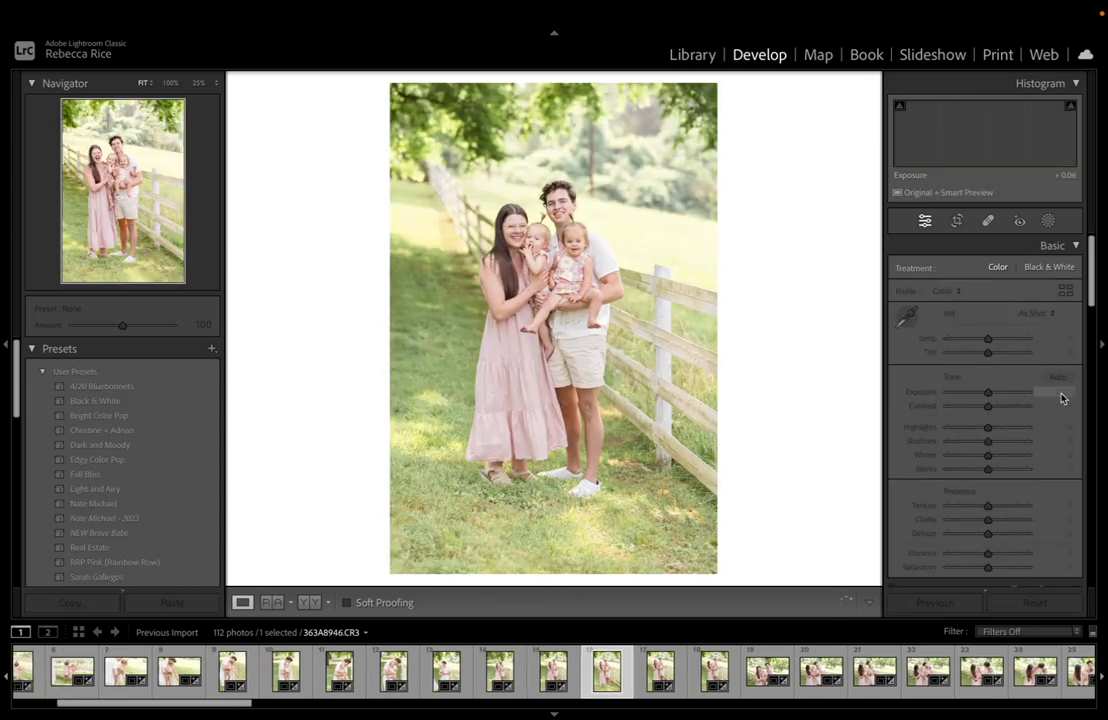
{"action": "key", "text": "Right"}
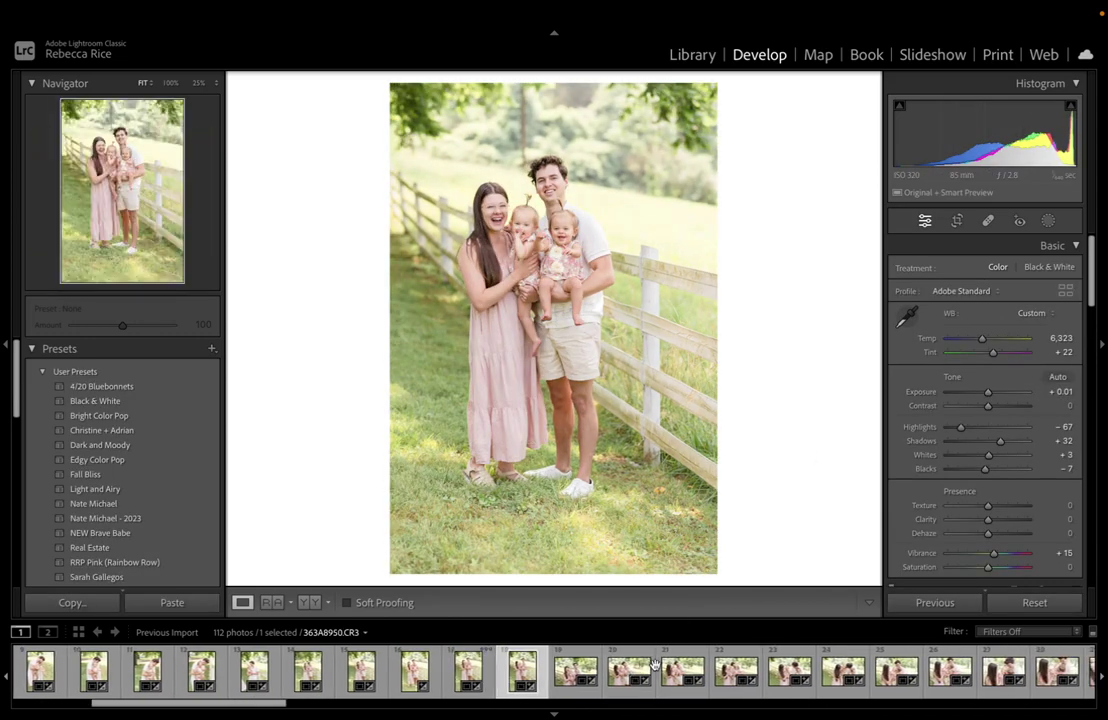
{"action": "key", "text": "Right"}
{"action": "key", "text": "r"}
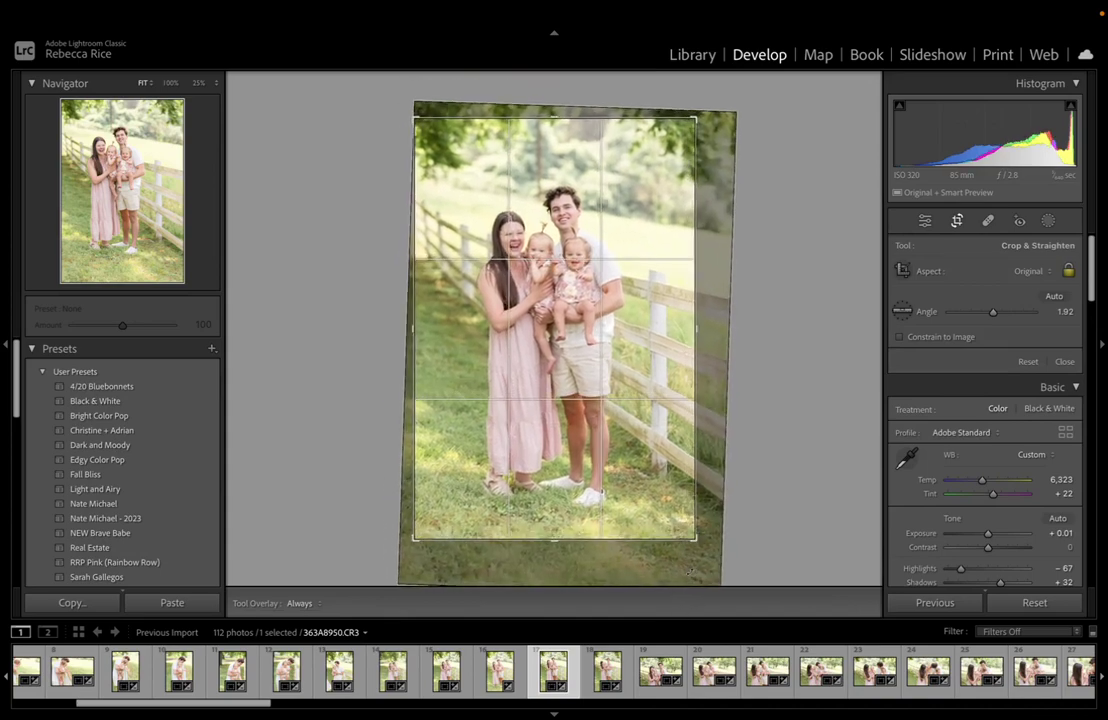
{"action": "key", "text": "Return"}
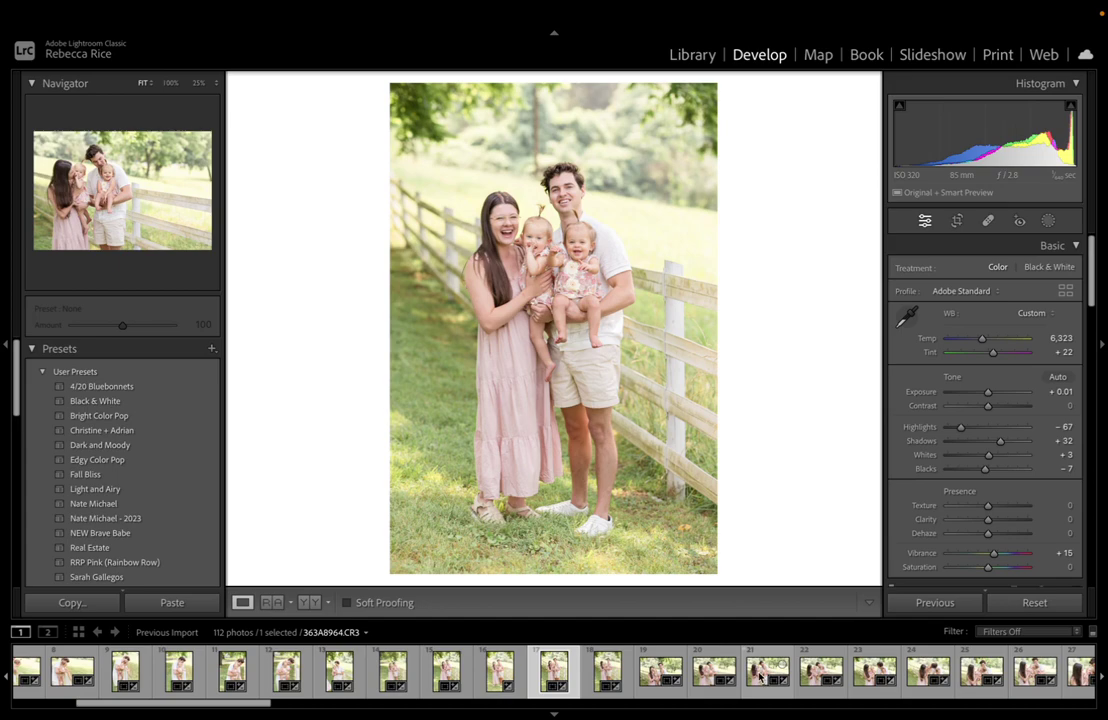
Open the wide family photo by the fence and scroll its Exposure value up
{"action": "left_click", "coordinate": [760, 677]}
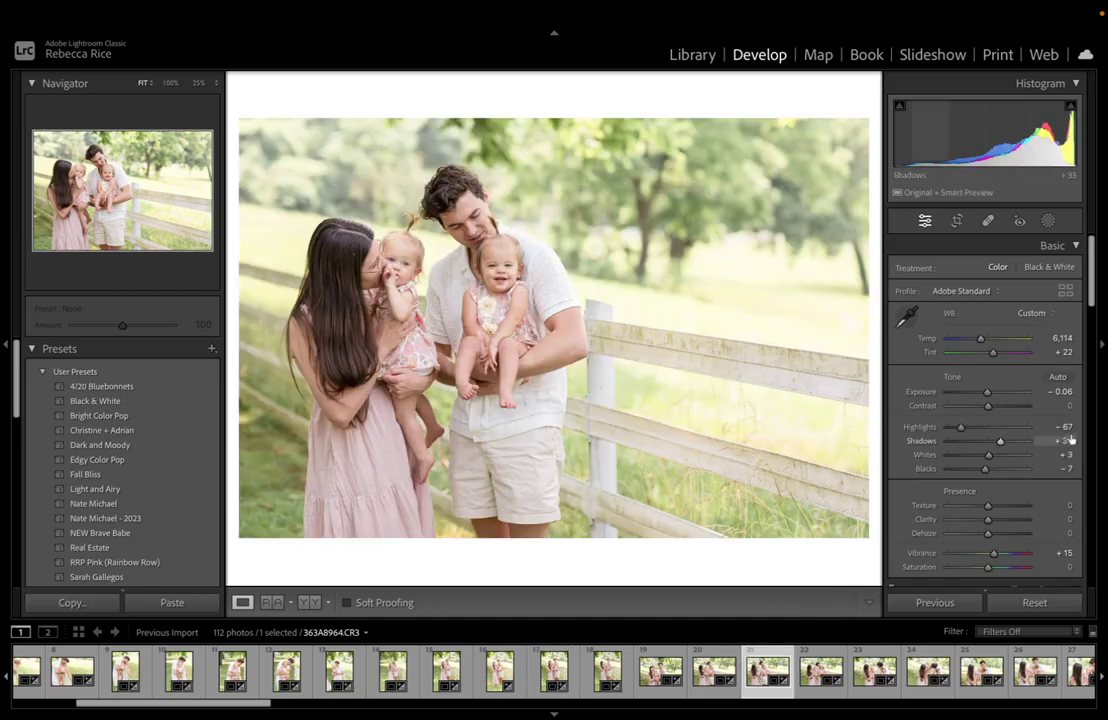
{"action": "scroll", "coordinate": [1061, 393], "scroll_direction": "up", "scroll_amount": 4}
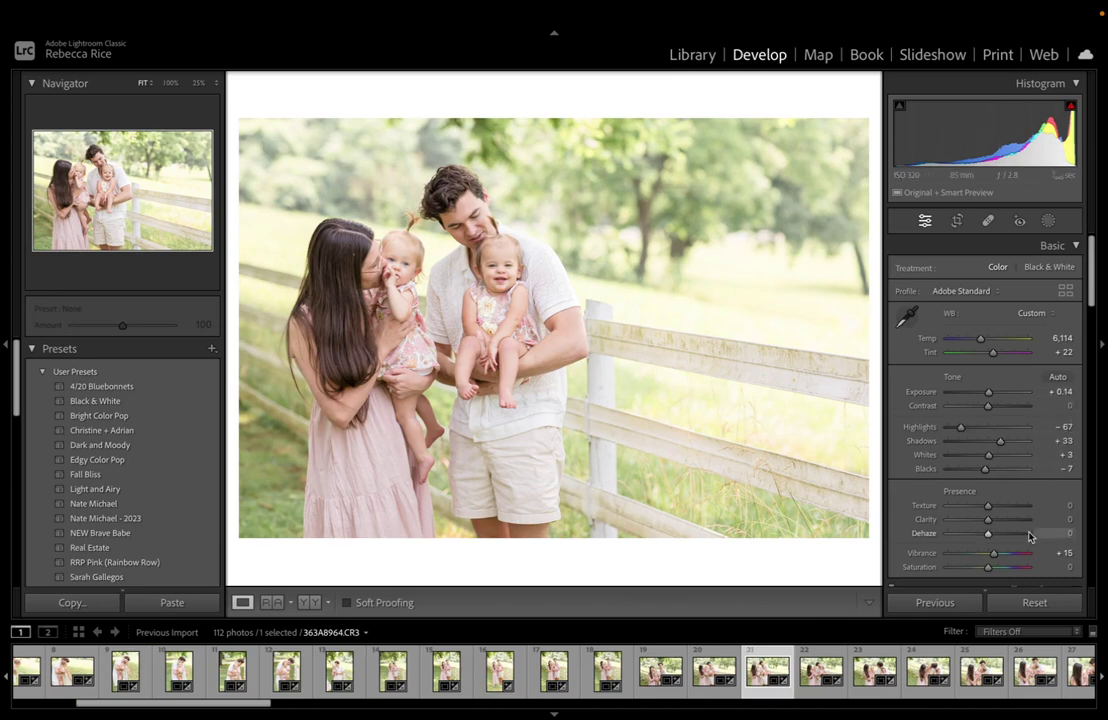
{"action": "scroll", "coordinate": [1024, 500], "scroll_direction": "down", "scroll_amount": 5}
{"action": "scroll", "coordinate": [1034, 450], "scroll_direction": "up", "scroll_amount": 5}
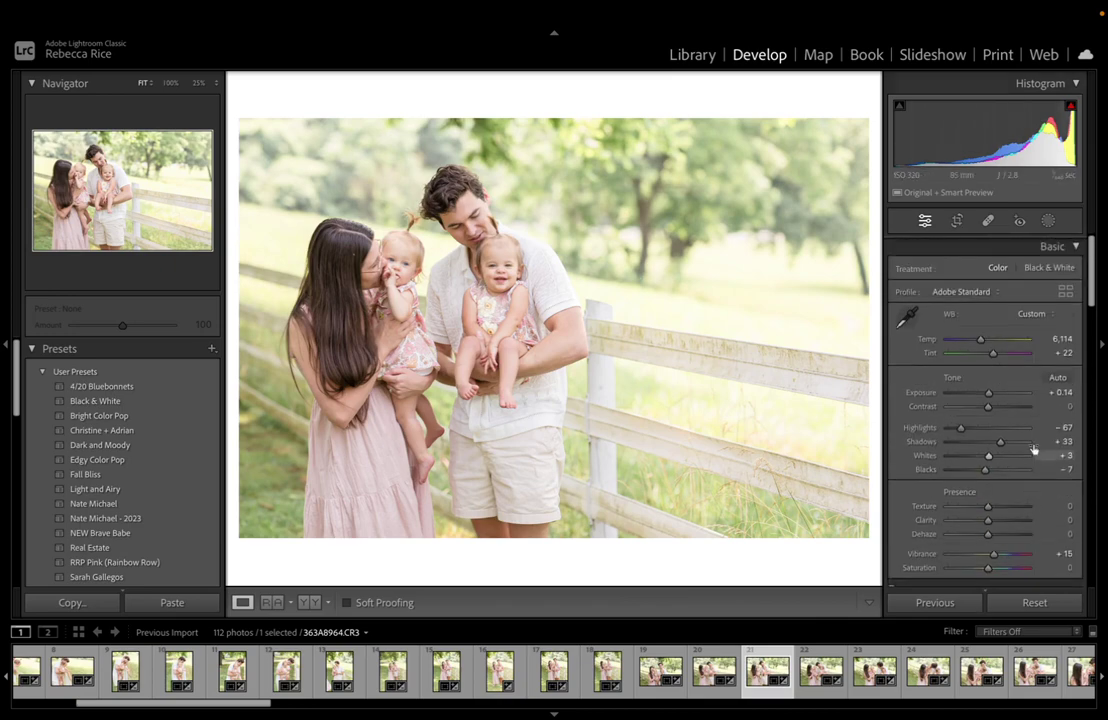
{"action": "key", "text": "Left"}
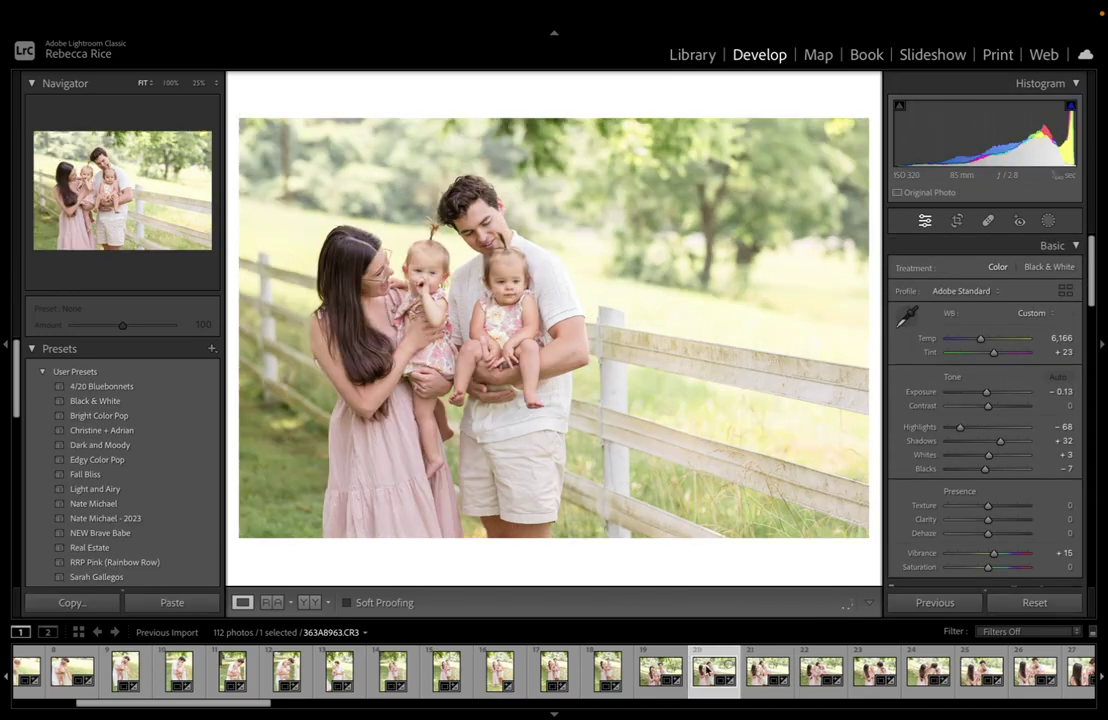
{"action": "key", "text": "Left"}
{"action": "key", "text": "Left"}
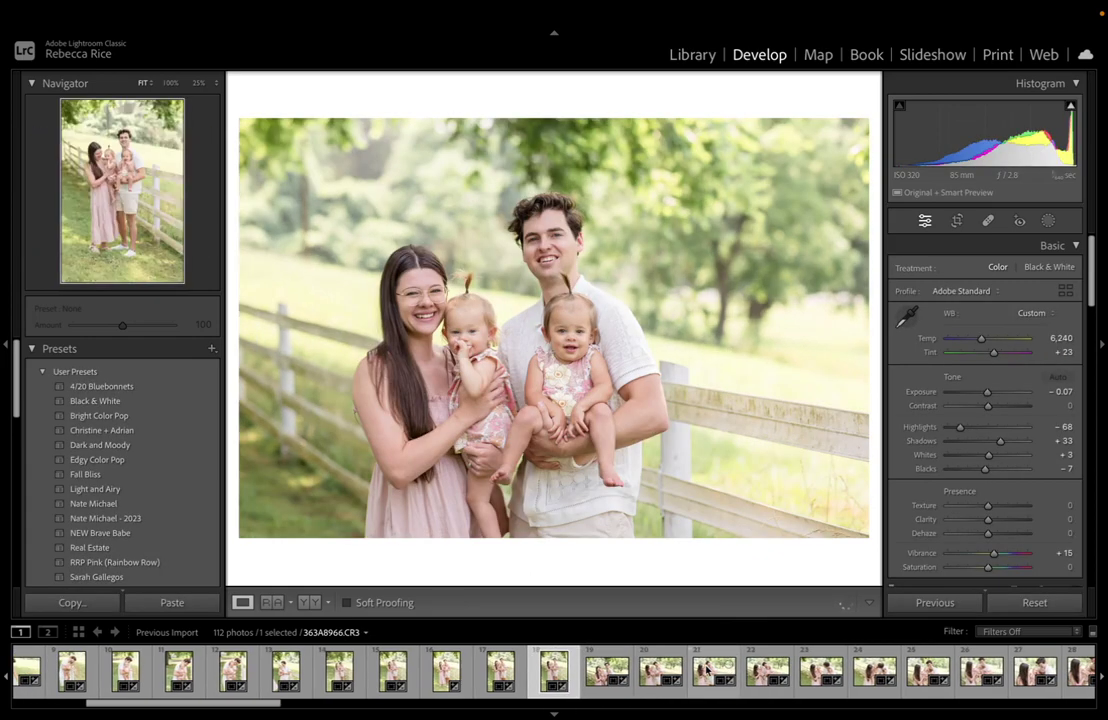
{"action": "key", "text": "Left"}
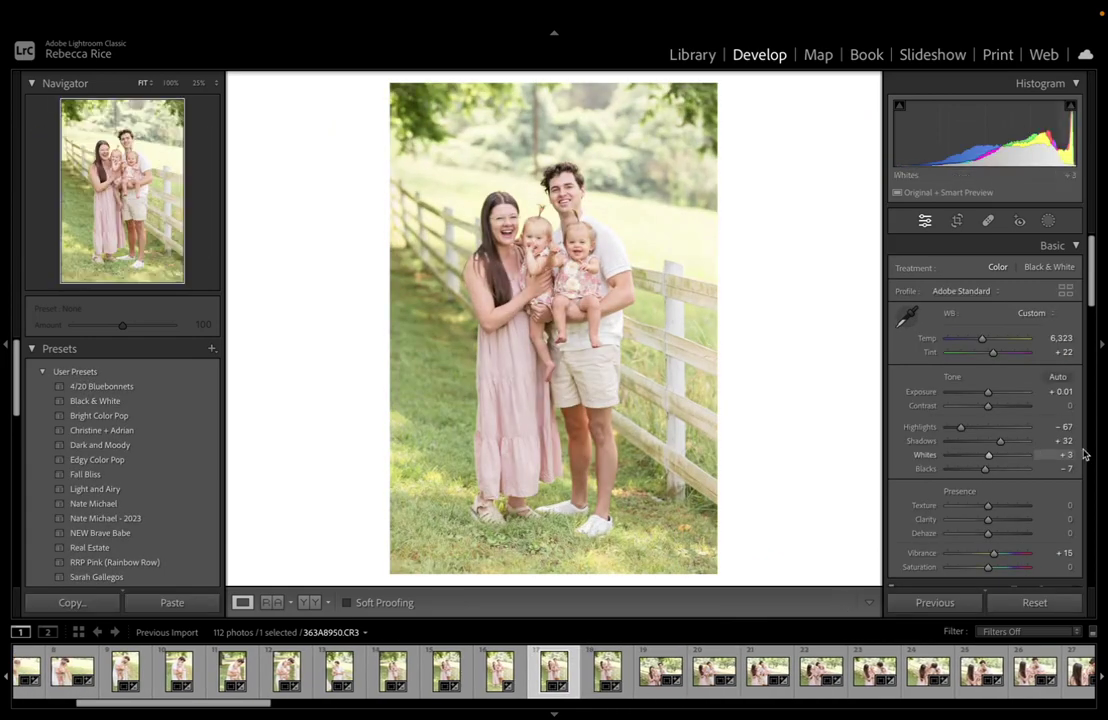
{"action": "scroll", "coordinate": [1021, 681], "scroll_direction": "down", "scroll_amount": 5}
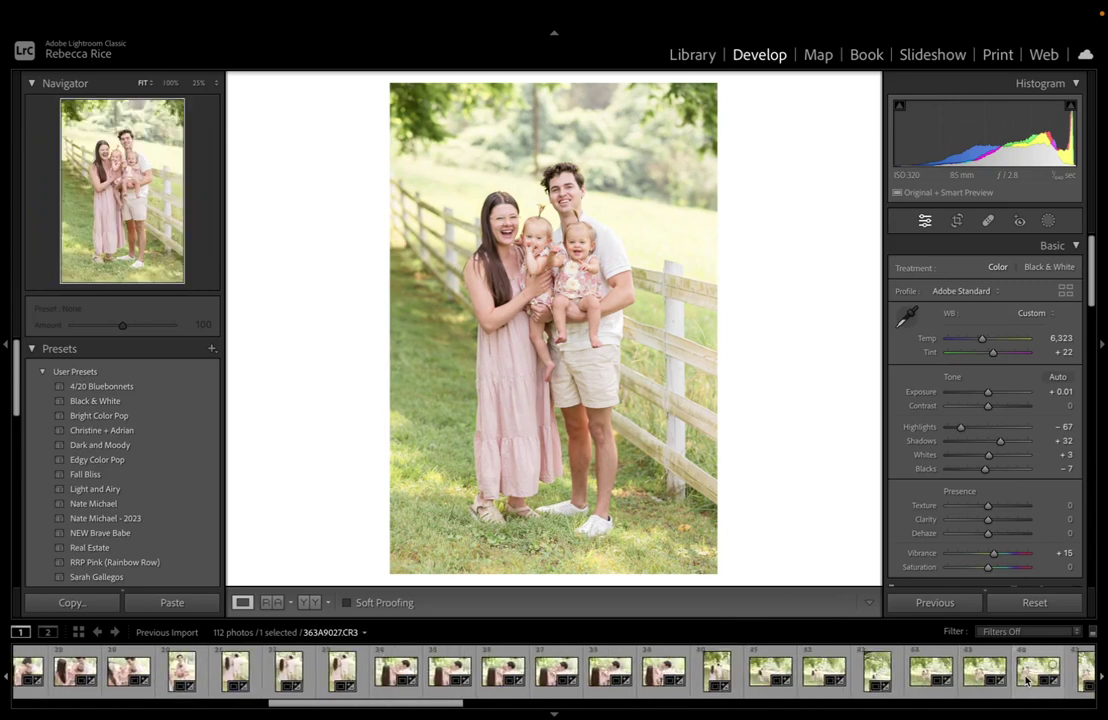
Raise the family-walking-away photo's Exposure from +0.21 to +0.41
{"action": "left_click", "coordinate": [1021, 681]}
{"action": "left_click", "coordinate": [619, 671]}
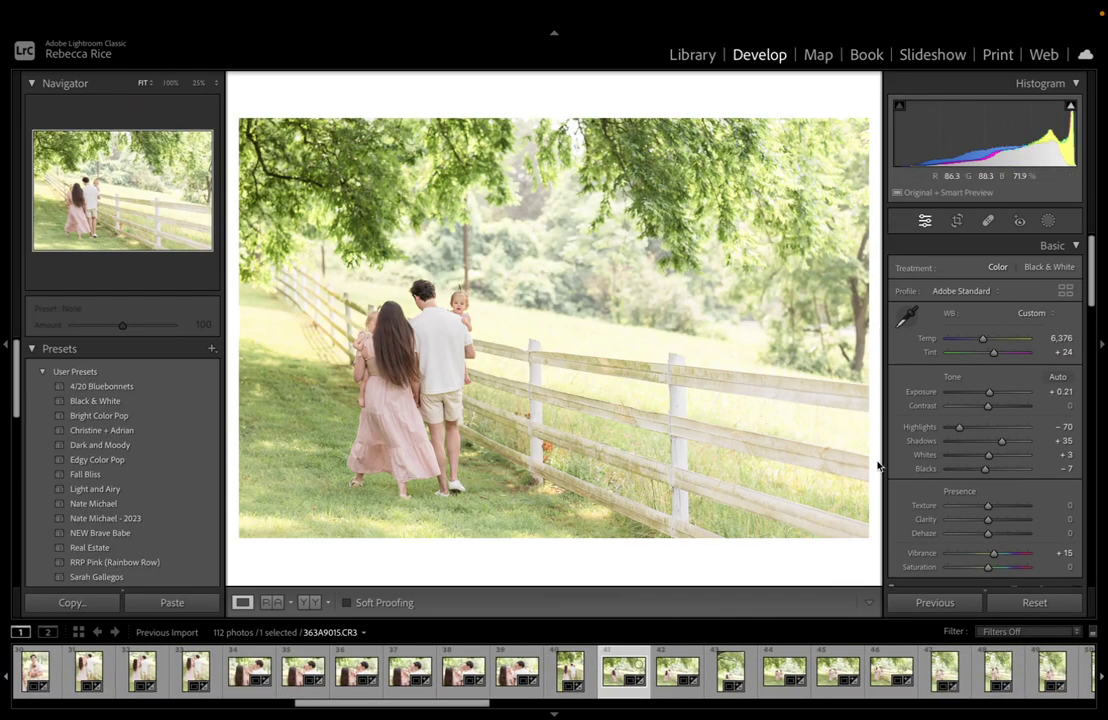
{"action": "scroll", "coordinate": [1060, 520], "scroll_direction": "down", "scroll_amount": 10}
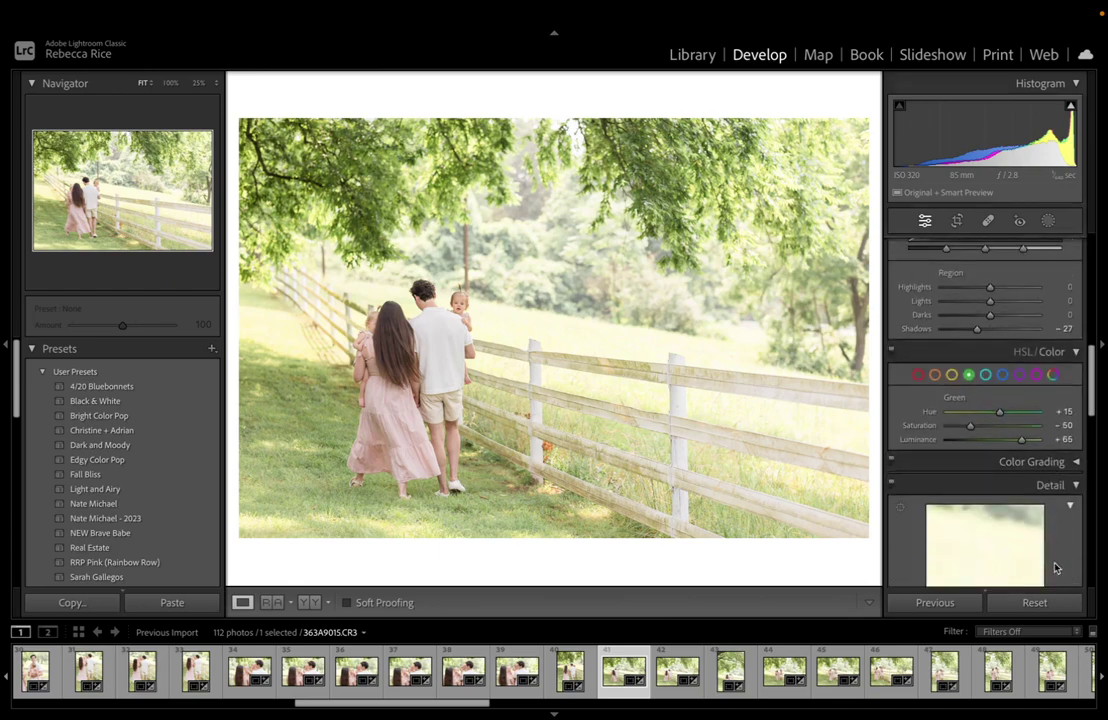
{"action": "scroll", "coordinate": [1056, 568], "scroll_direction": "down", "scroll_amount": 3}
{"action": "scroll", "coordinate": [1056, 566], "scroll_direction": "up", "scroll_amount": 15}
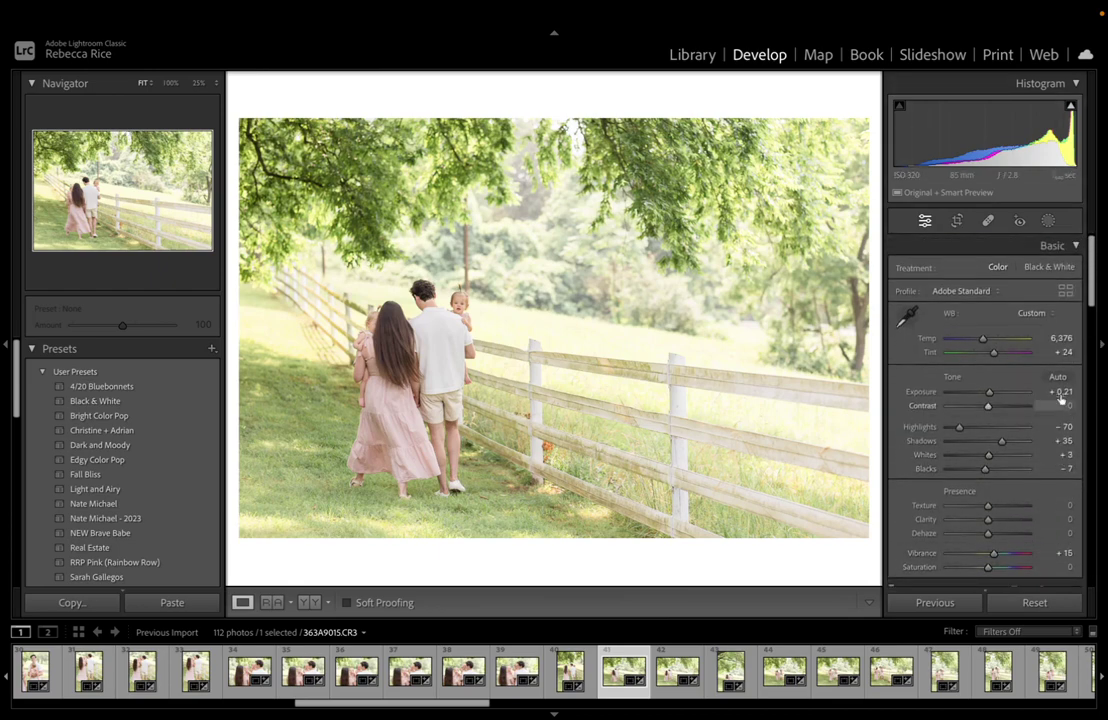
{"action": "left_click_drag", "start_coordinate": [1062, 393], "coordinate": [1066, 392]}
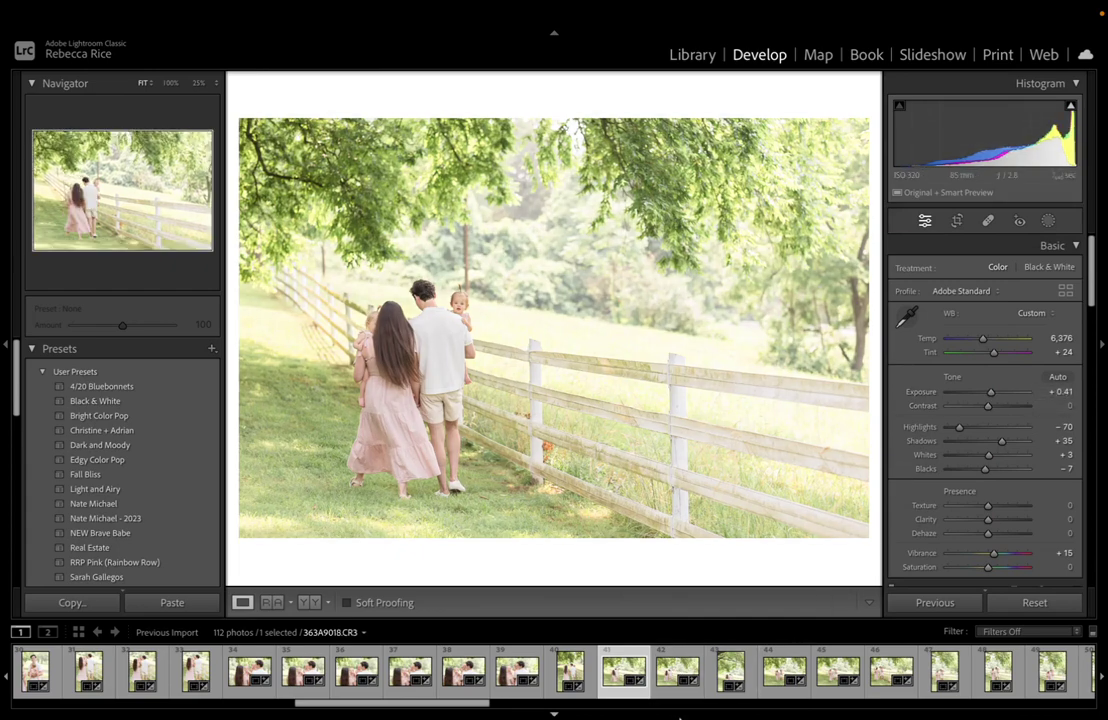
Show photo 363A9045 of the family walking by the fence, raising its Exposure to +0.70
{"action": "left_click", "coordinate": [660, 675]}
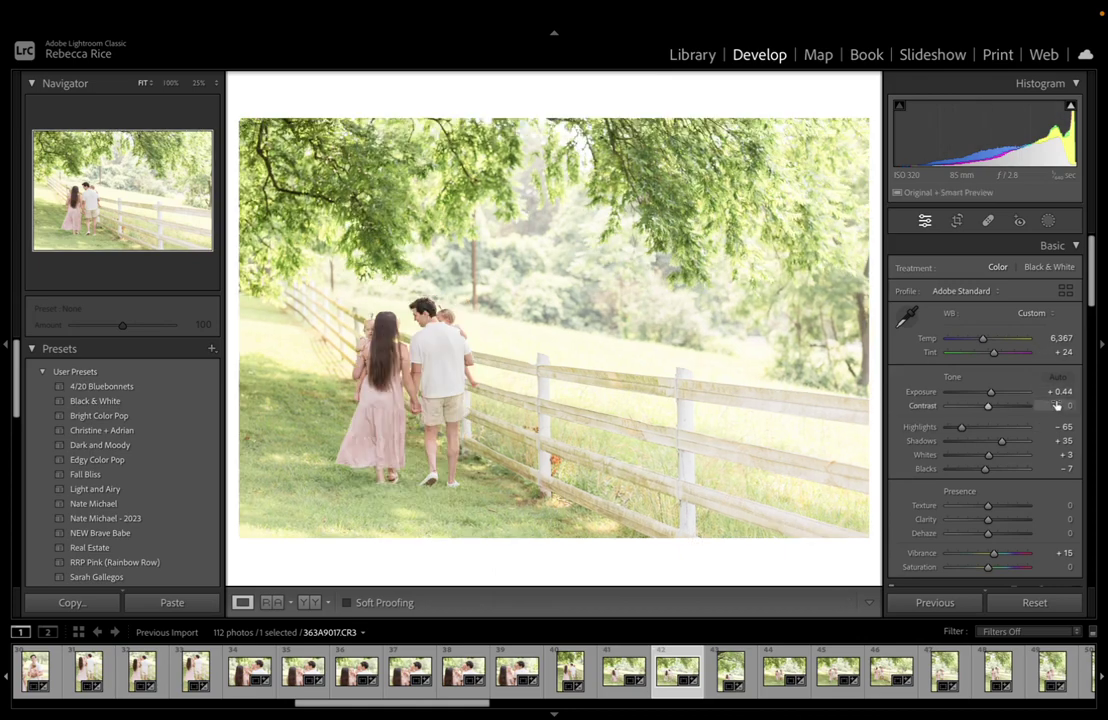
{"action": "key", "text": "Right"}
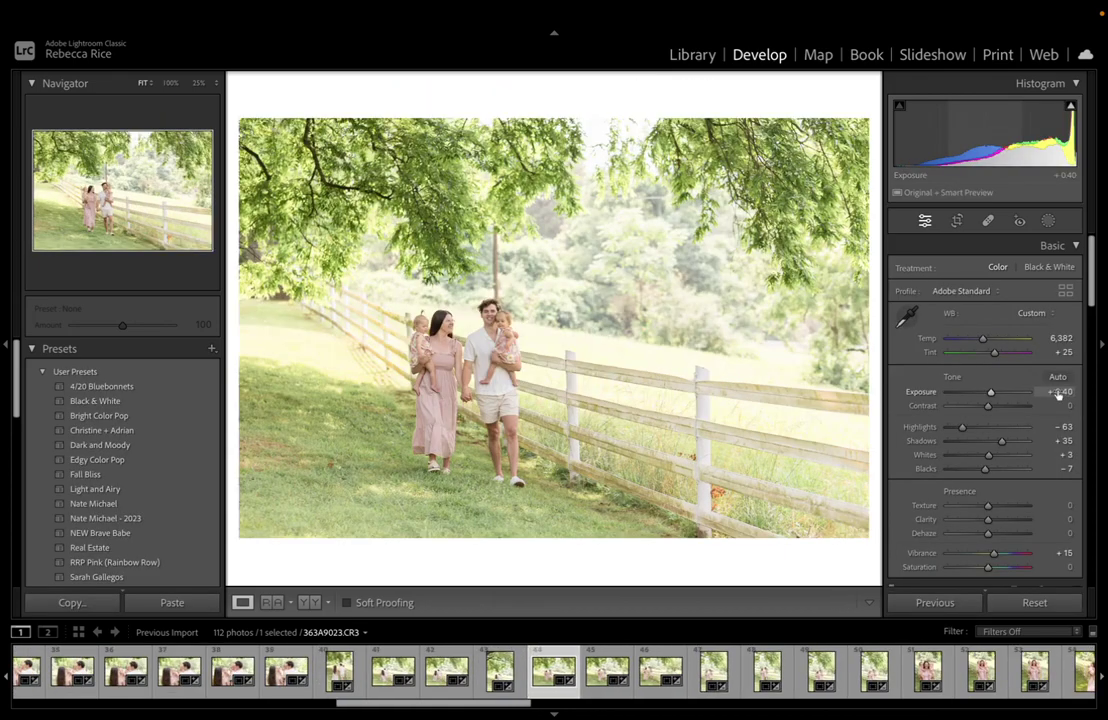
{"action": "key", "text": "Up"}
{"action": "key", "text": "Up"}
{"action": "key", "text": "Up"}
{"action": "key", "text": "Up"}
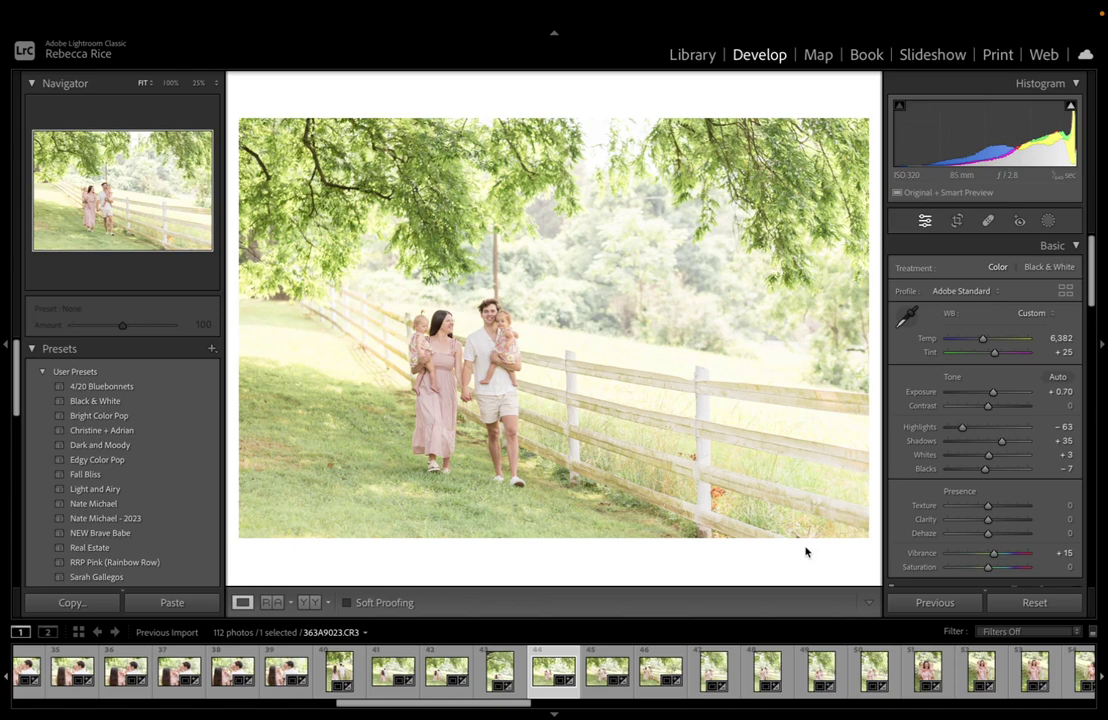
{"action": "scroll", "coordinate": [700, 678], "scroll_direction": "down", "scroll_amount": 1}
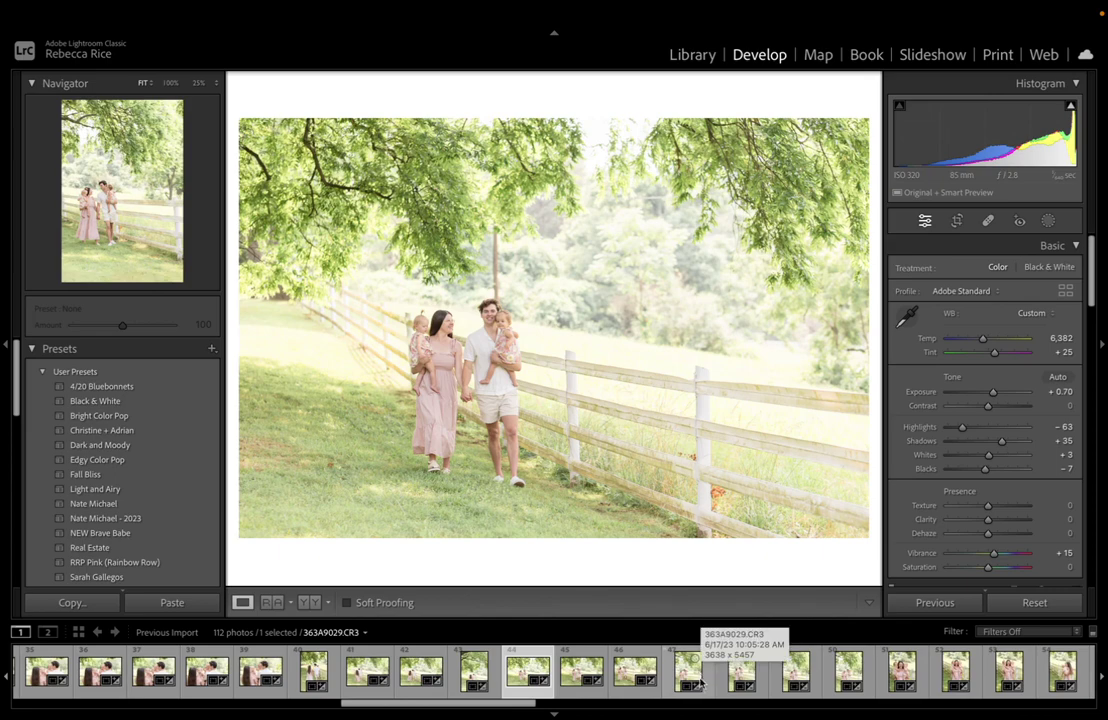
{"action": "scroll", "coordinate": [702, 680], "scroll_direction": "down", "scroll_amount": 5}
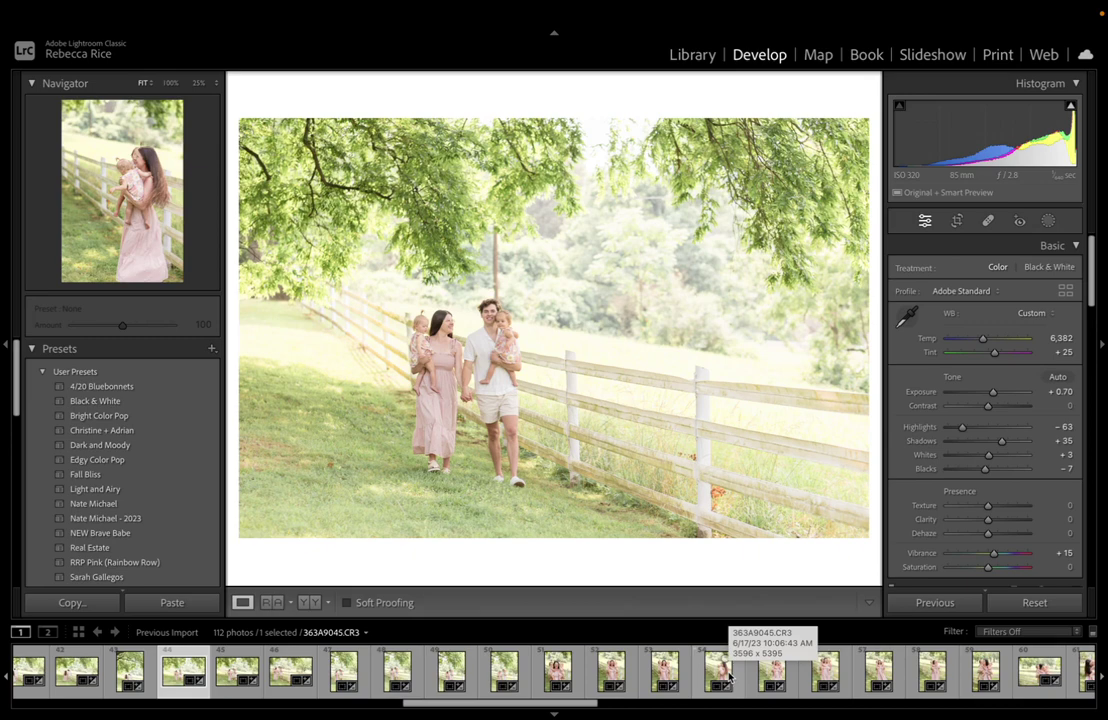
Close the photo-edit feedback popup in Imagen's projects list, then return to the Lightroom photo
{"action": "key", "text": "super+Tab"}
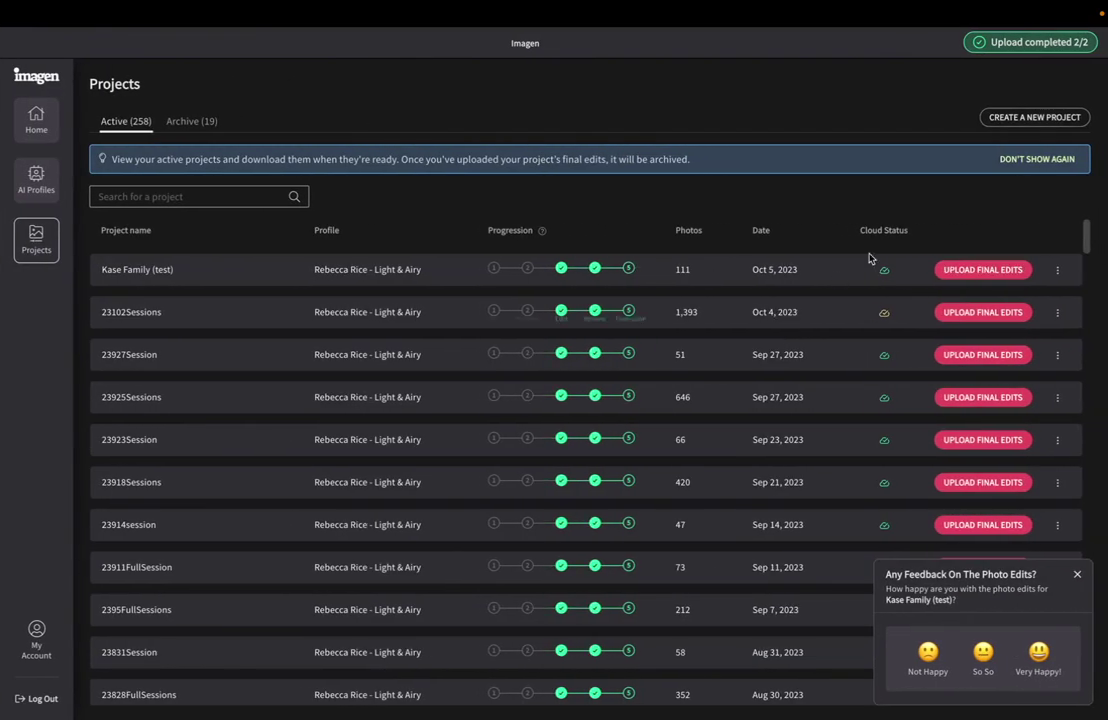
{"action": "left_click", "coordinate": [1077, 574]}
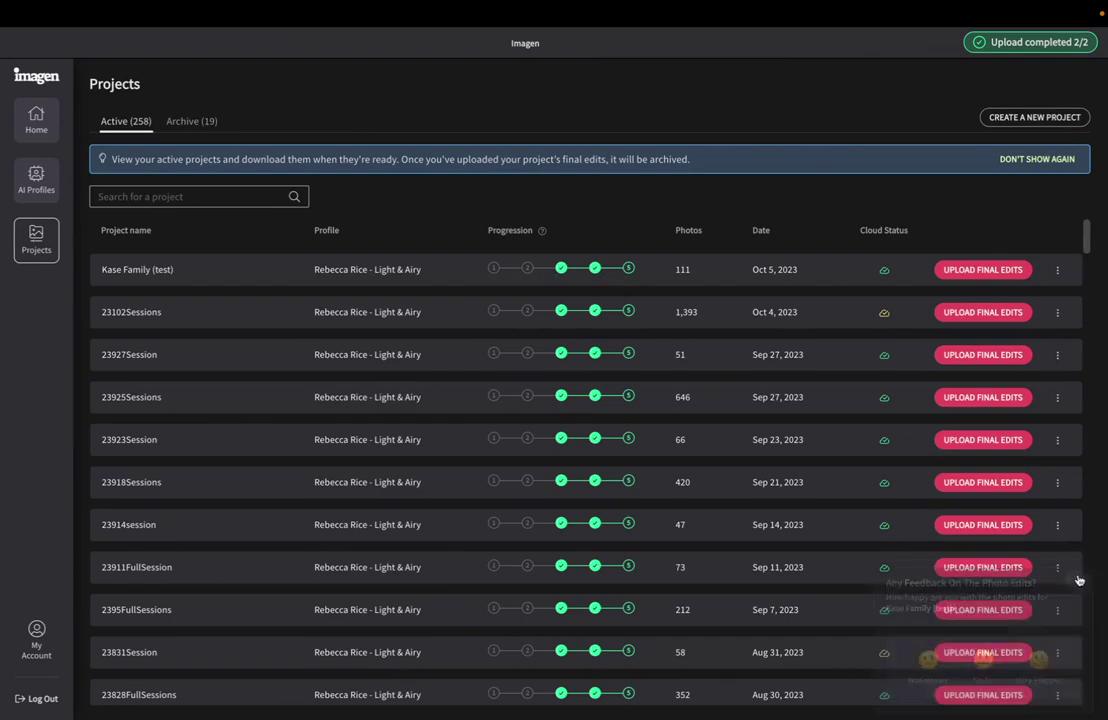
{"action": "key", "text": "super+Tab"}
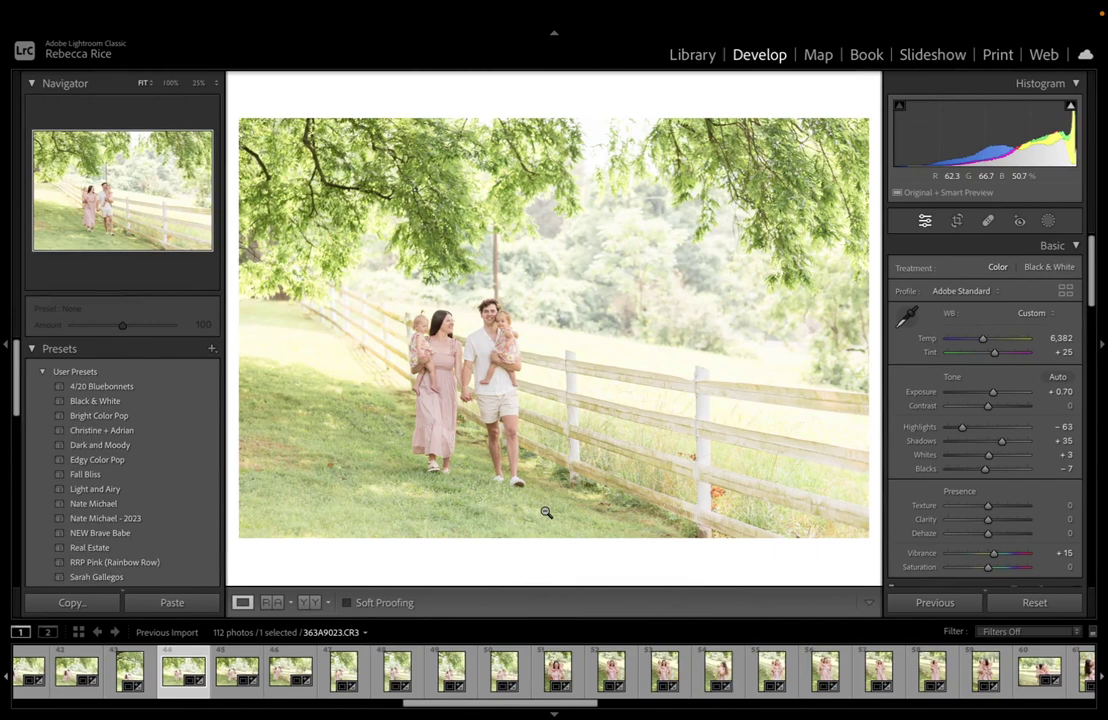
{"action": "key", "text": "super+Tab"}
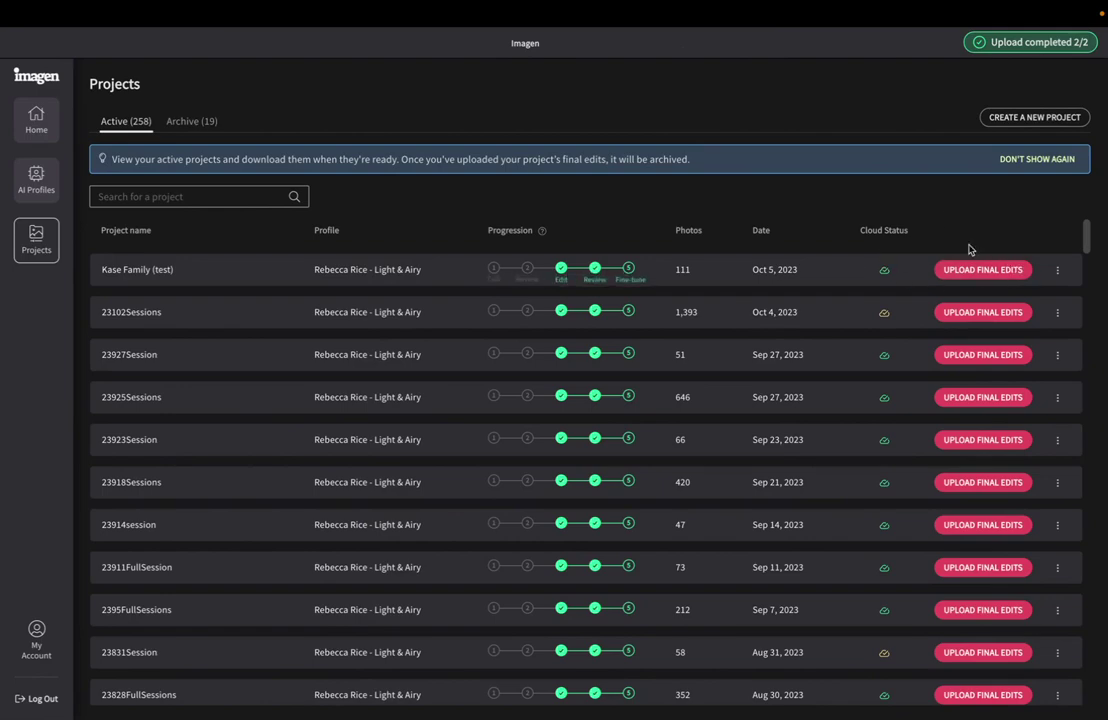
{"action": "key", "text": "super+Tab"}
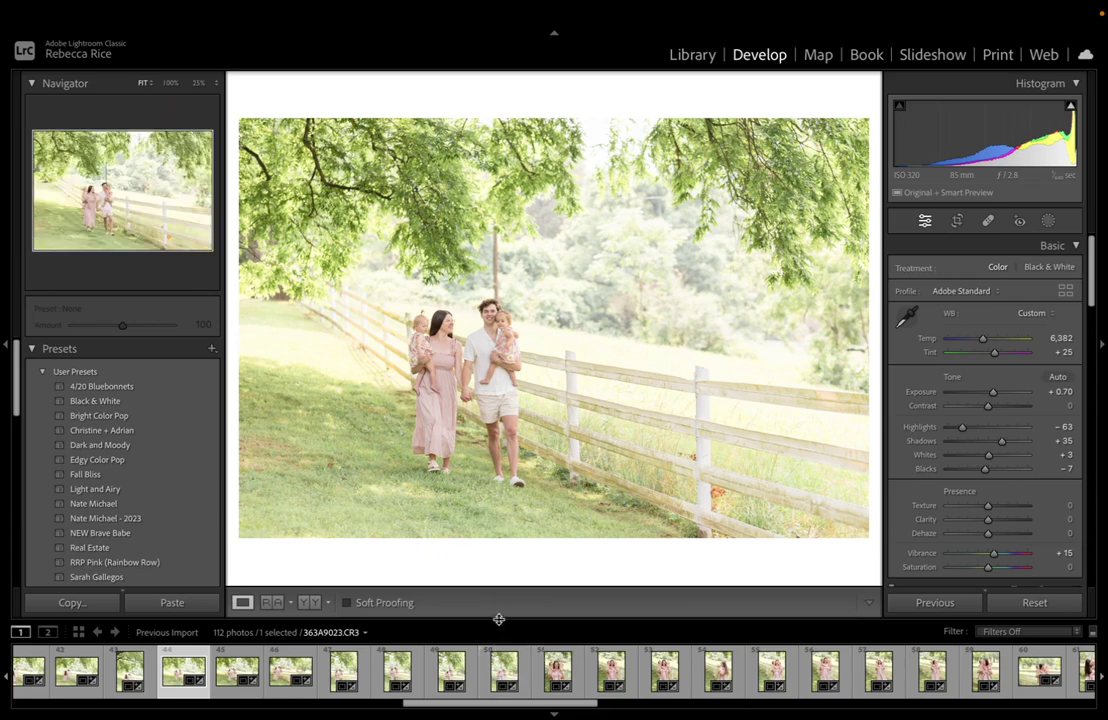
Open the mother-with-twins photo 363A9033 and raise its Exposure slightly
{"action": "left_click", "coordinate": [447, 678]}
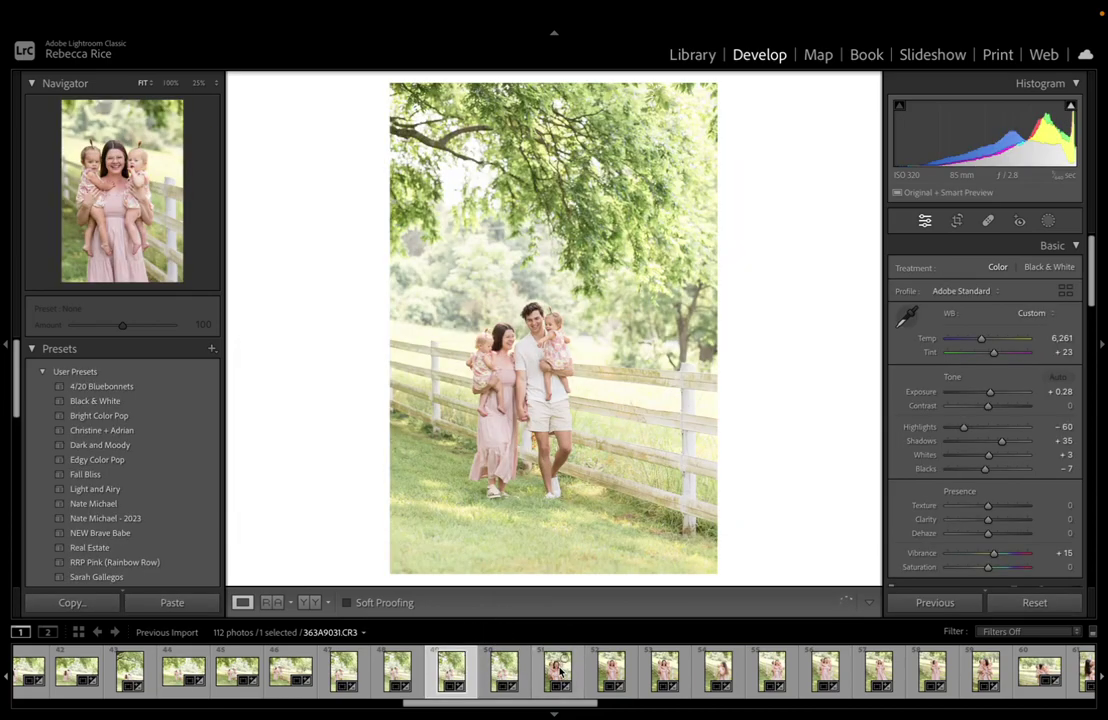
{"action": "left_click", "coordinate": [560, 672]}
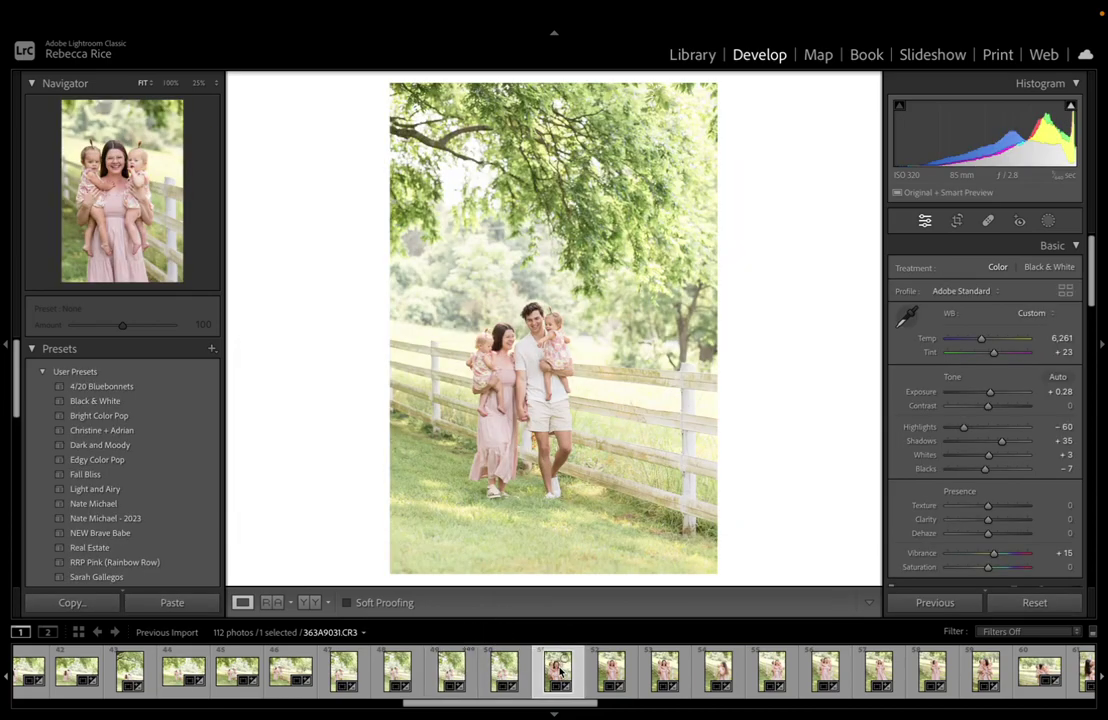
{"action": "left_click_drag", "start_coordinate": [1063, 392], "coordinate": [1068, 393]}
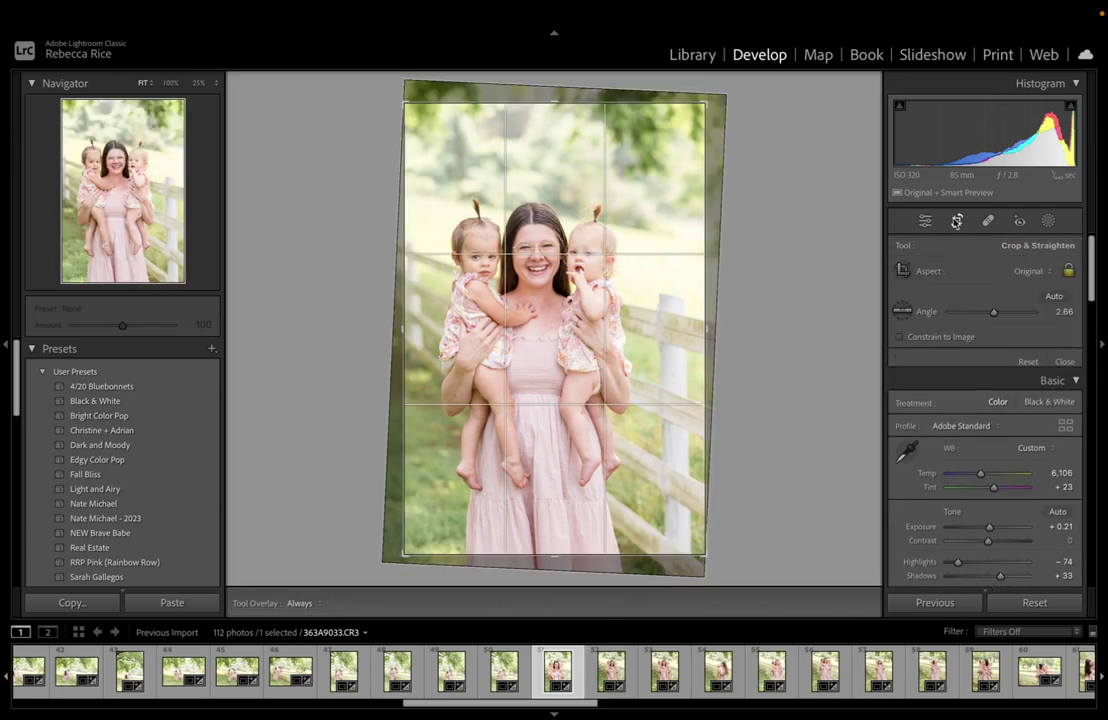
Straighten the mother-with-twins photo at 2.66° and reposition it within the crop
{"action": "key", "text": "r"}
{"action": "left_click_drag", "start_coordinate": [707, 100], "coordinate": [722, 80]}
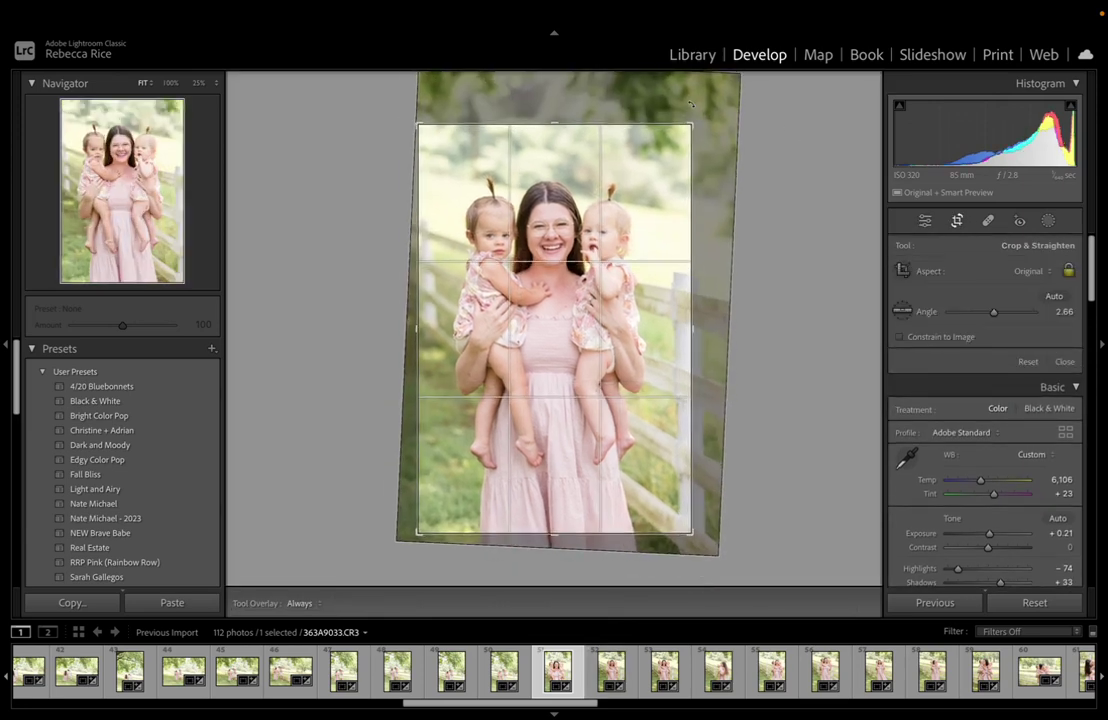
{"action": "key", "text": "r"}
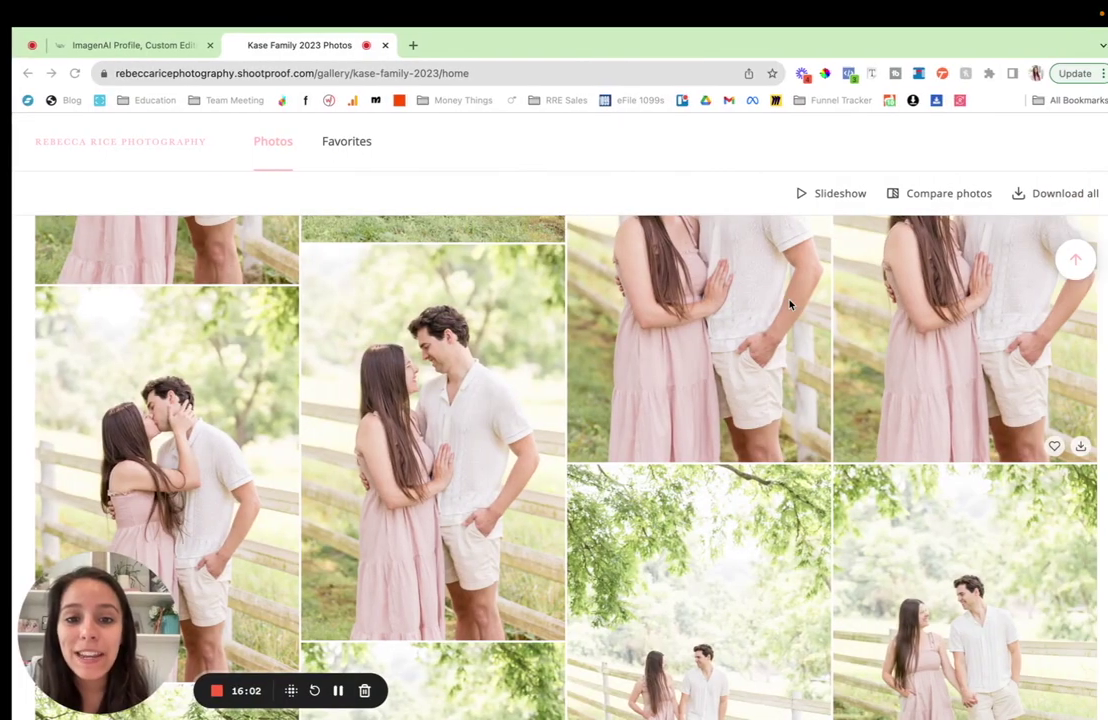
Scroll up and down the Kase Family 2023 gallery's couple, toddler and family photos
{"action": "scroll", "coordinate": [678, 541], "scroll_direction": "down", "scroll_amount": 1}
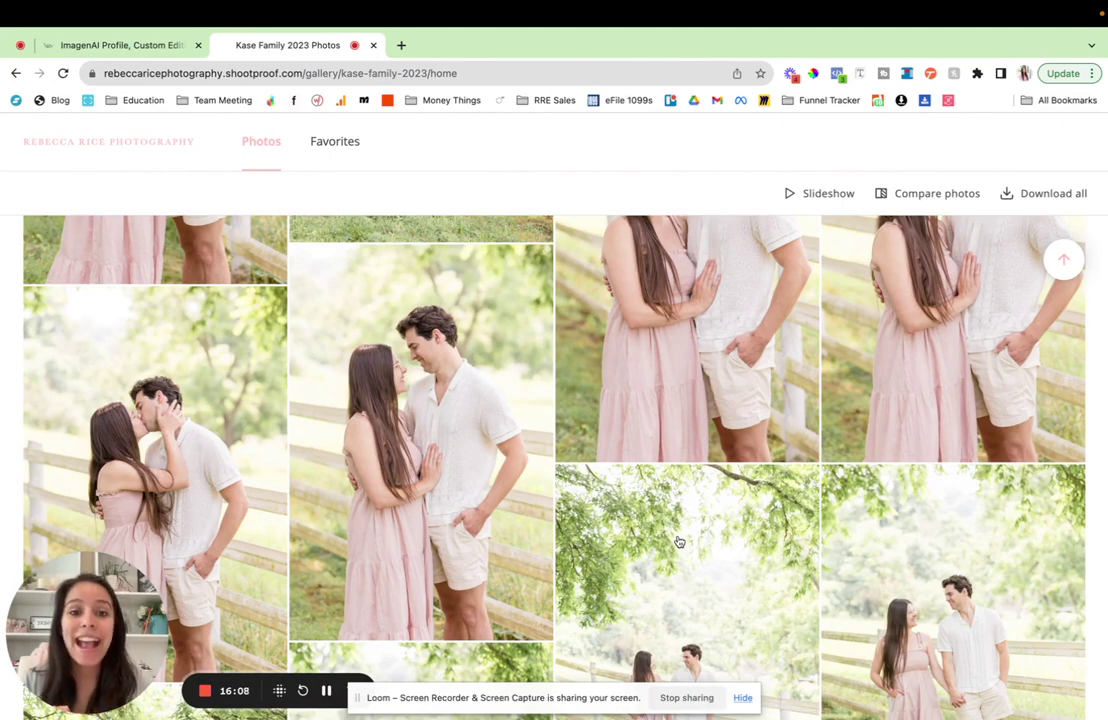
{"action": "scroll", "coordinate": [678, 541], "scroll_direction": "down", "scroll_amount": 5}
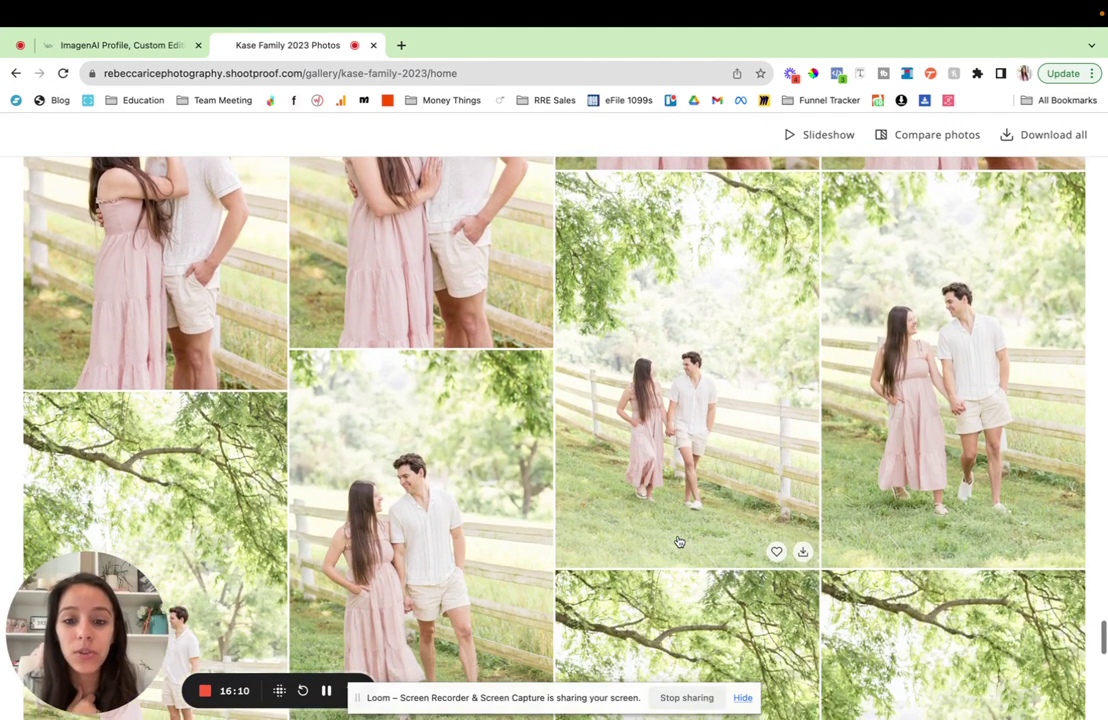
{"action": "scroll", "coordinate": [678, 541], "scroll_direction": "down", "scroll_amount": 5}
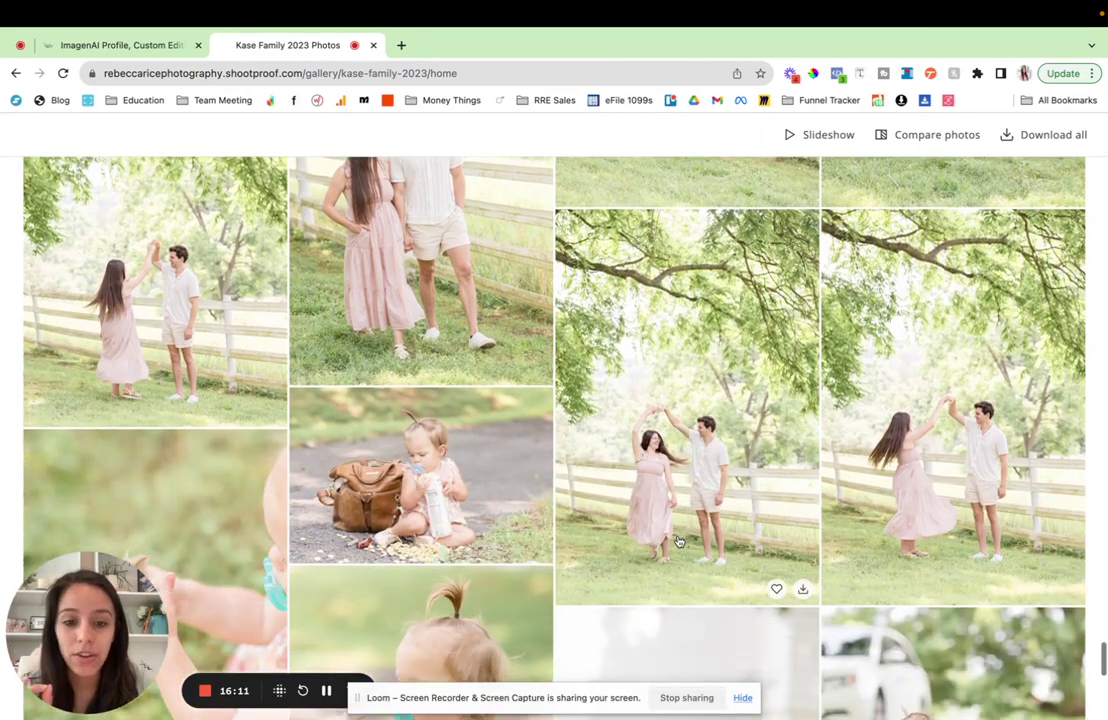
{"action": "scroll", "coordinate": [678, 541], "scroll_direction": "up", "scroll_amount": 10}
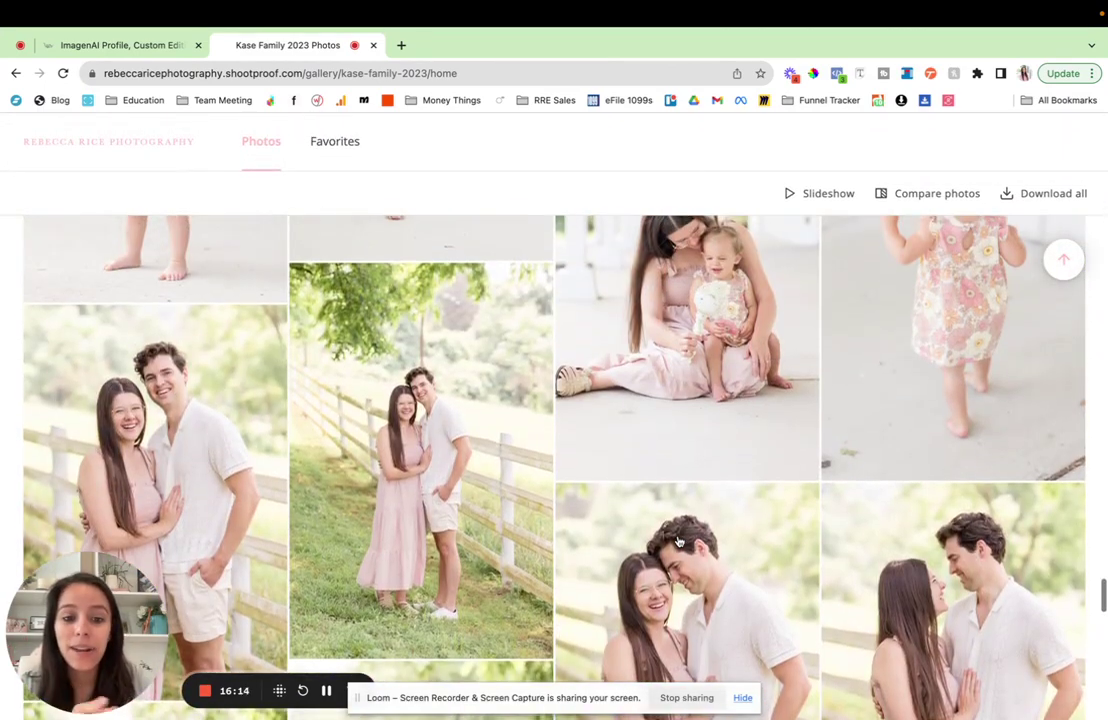
{"action": "scroll", "coordinate": [678, 541], "scroll_direction": "up", "scroll_amount": 10}
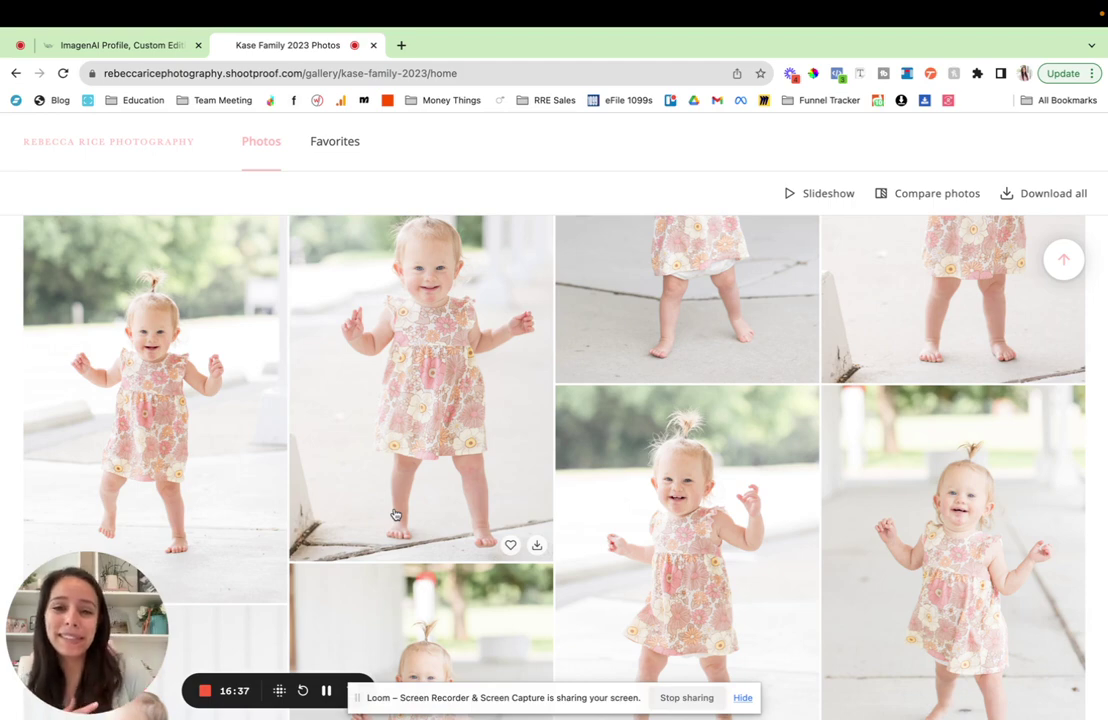
{"action": "scroll", "coordinate": [395, 515], "scroll_direction": "down", "scroll_amount": 10}
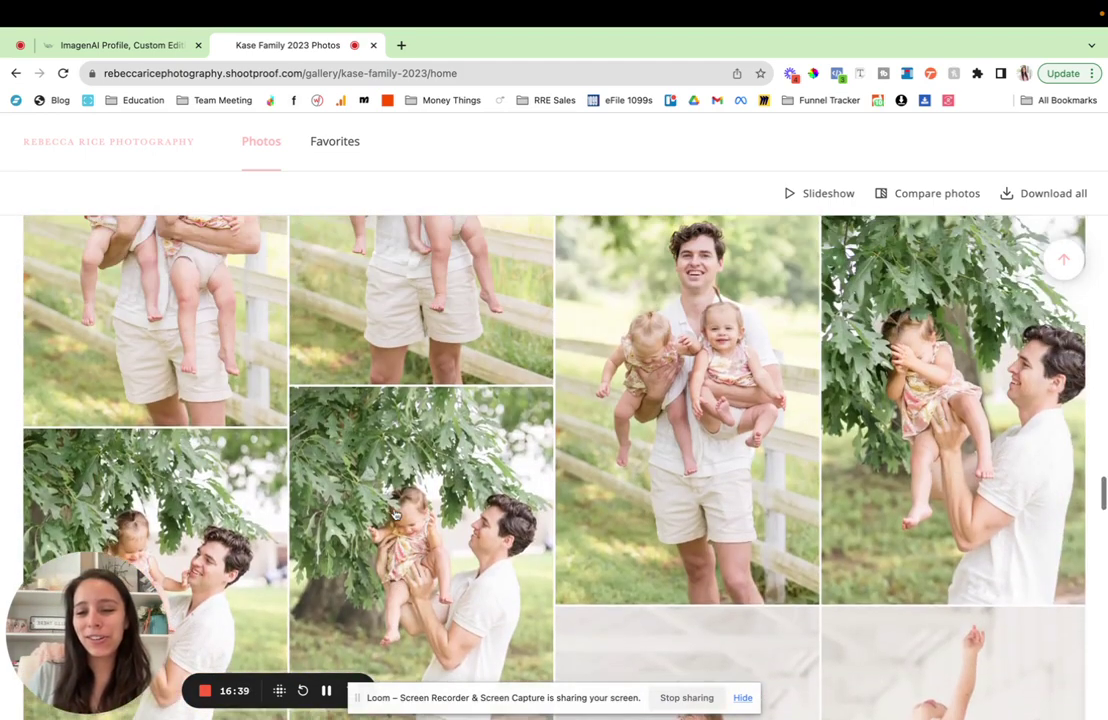
{"action": "scroll", "coordinate": [395, 514], "scroll_direction": "up", "scroll_amount": 10}
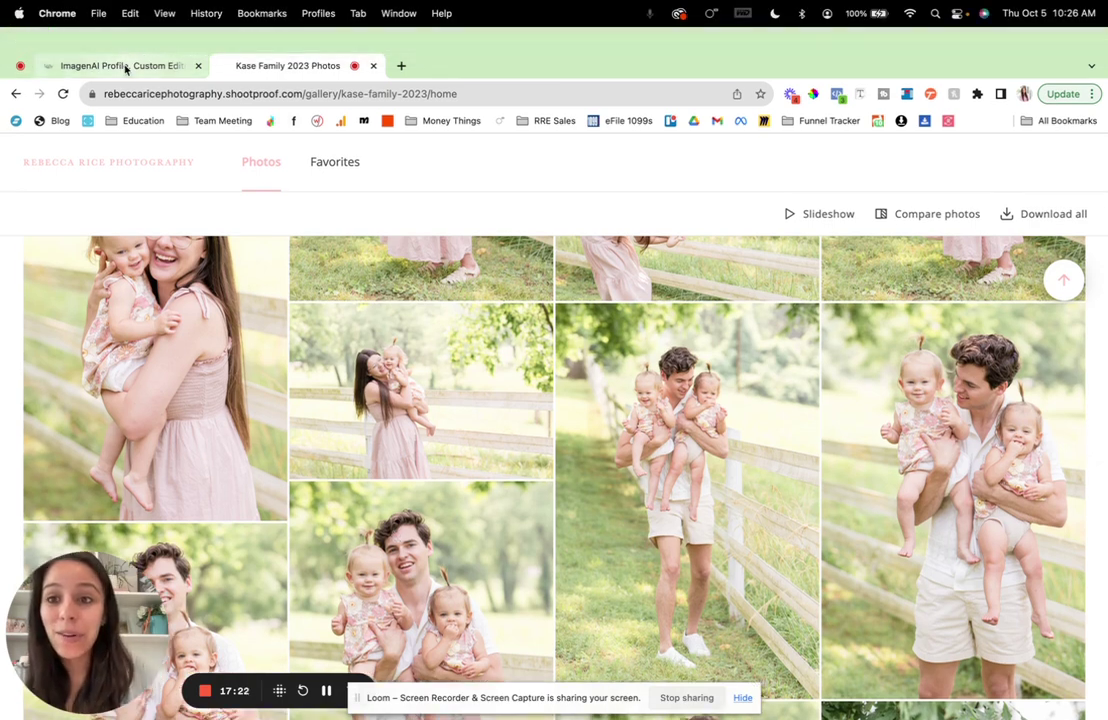
Show the store's ImagenAI Editing Profile product page, priced at $97.00
{"action": "left_click", "coordinate": [124, 66]}
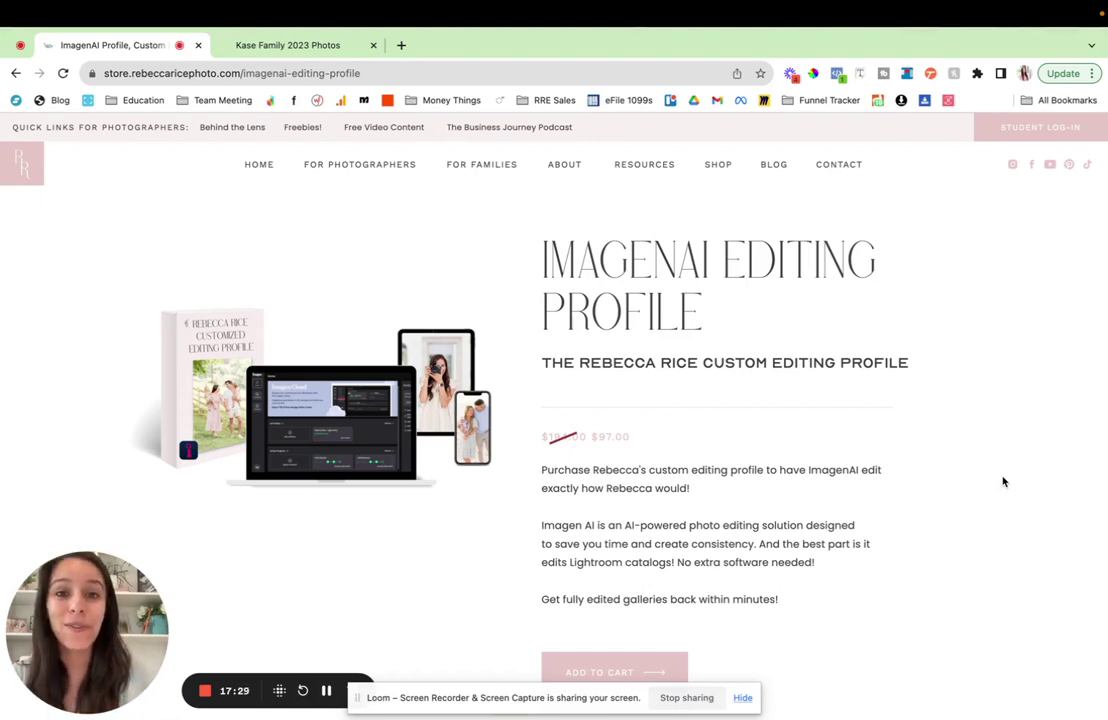
Go back to the Kase Family 2023 Photos gallery in ShootProof
{"action": "left_click", "coordinate": [320, 45]}
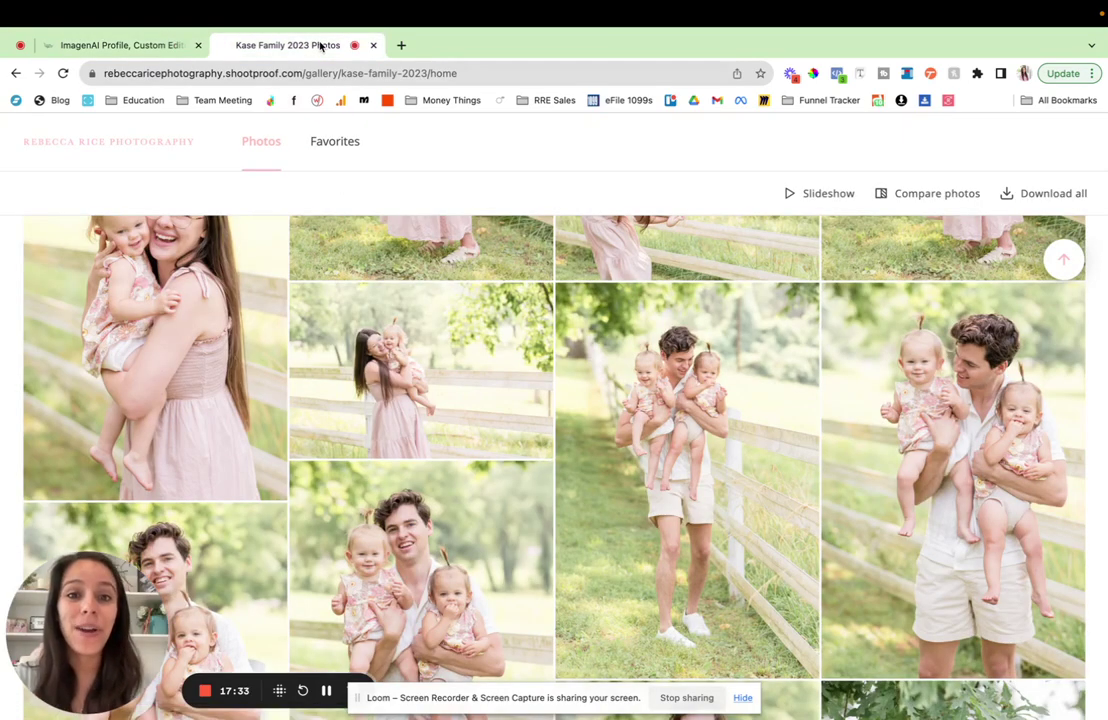